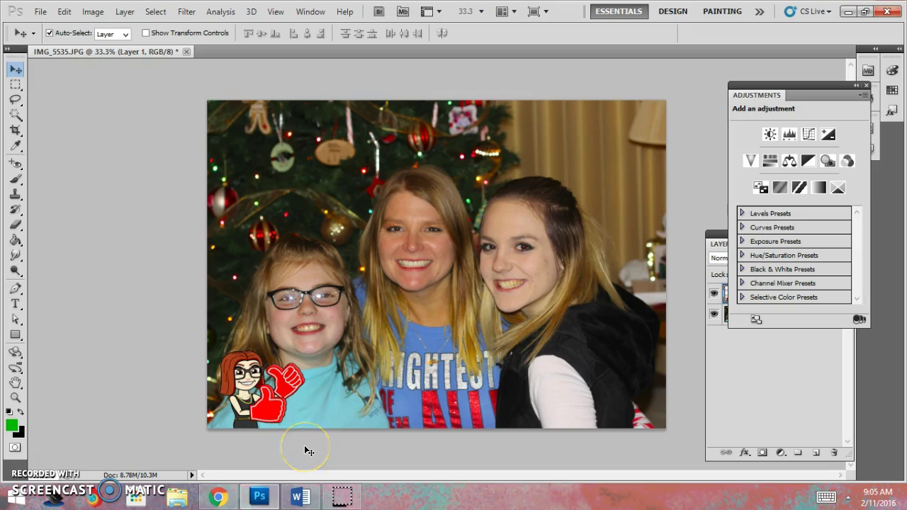
{"action": "left_click", "coordinate": [560, 281]}
{"action": "left_click", "coordinate": [277, 416]}
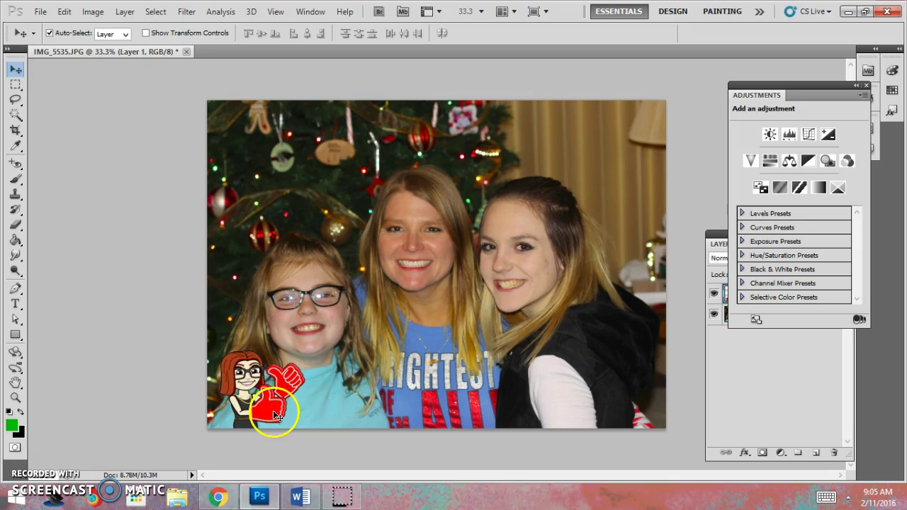
{"action": "left_click_drag", "start_coordinate": [273, 409], "coordinate": [285, 385]}
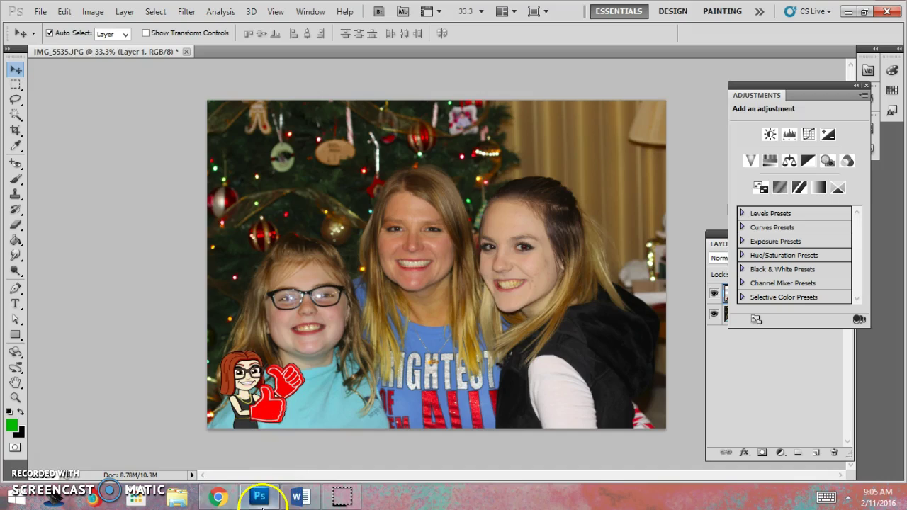
- Switch to the Word notes sheet and highlight question 10 about whether a brush creates its own layer
{"action": "left_click", "coordinate": [297, 500]}
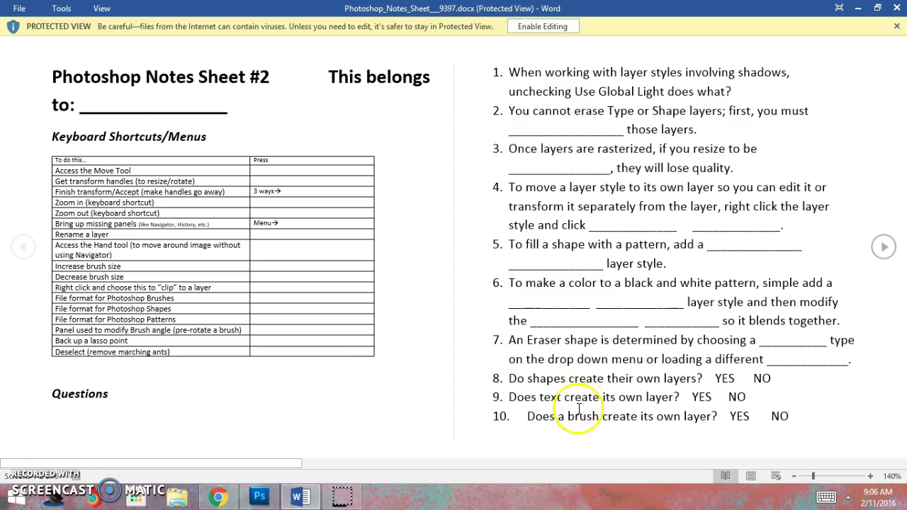
{"action": "mouse_move", "coordinate": [543, 419]}
{"action": "left_mouse_down"}
{"action": "mouse_move", "coordinate": [678, 428]}
{"action": "mouse_move", "coordinate": [780, 420]}
{"action": "left_mouse_up"}
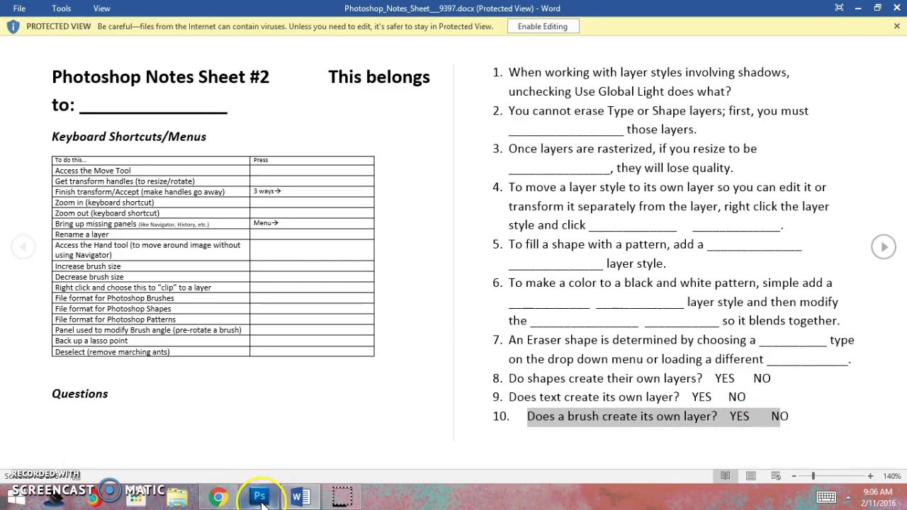
- Switch back to Photoshop, add a new layer above Layer 1 and rename it drawing
{"action": "left_click", "coordinate": [259, 496]}
{"action": "left_click", "coordinate": [768, 422]}
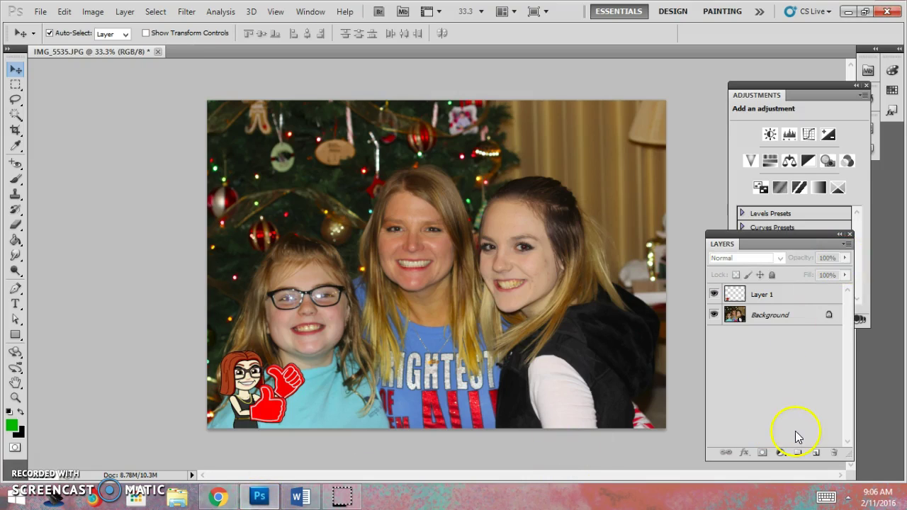
{"action": "left_click", "coordinate": [817, 455]}
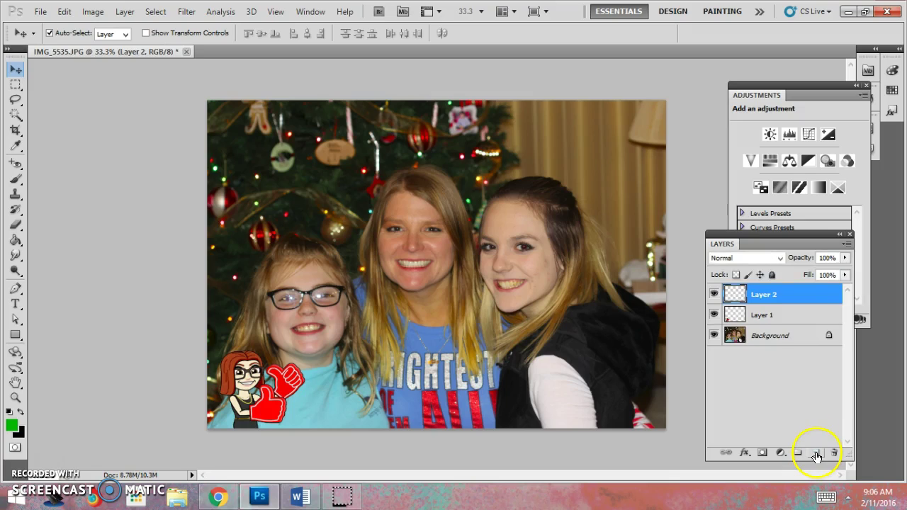
{"action": "double_click", "coordinate": [771, 296]}
{"action": "type", "text": "drawing"}
{"action": "key", "text": "Return"}
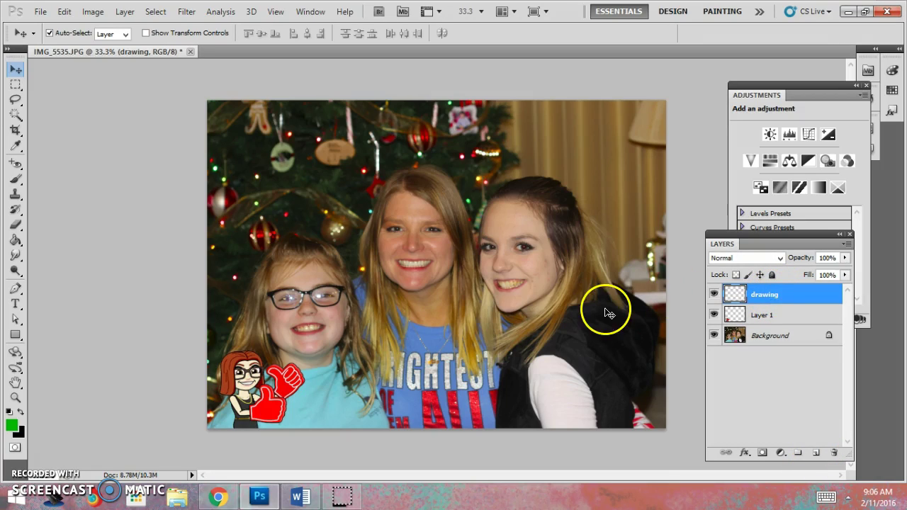
- Set the 80 px Brush to 0% hardness and paint a soft green inverted V above the girl with glasses
{"action": "left_click", "coordinate": [15, 179]}
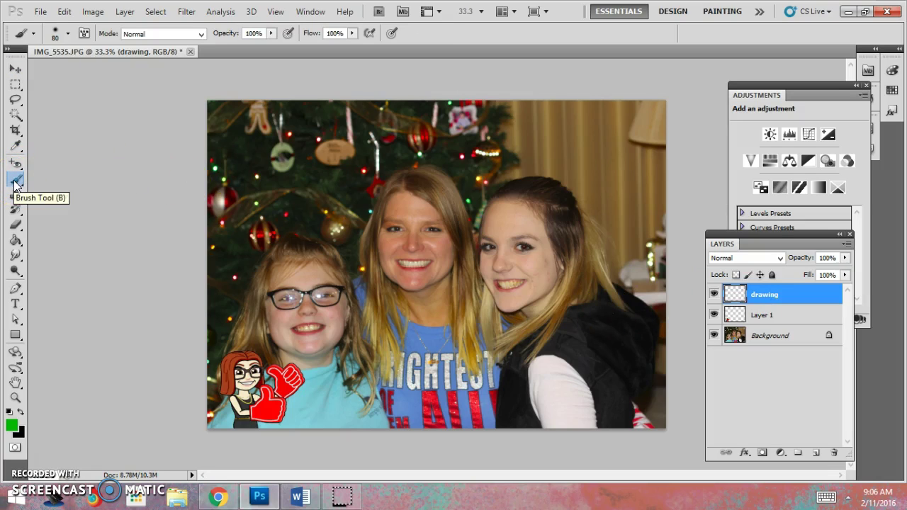
{"action": "left_click", "coordinate": [68, 36]}
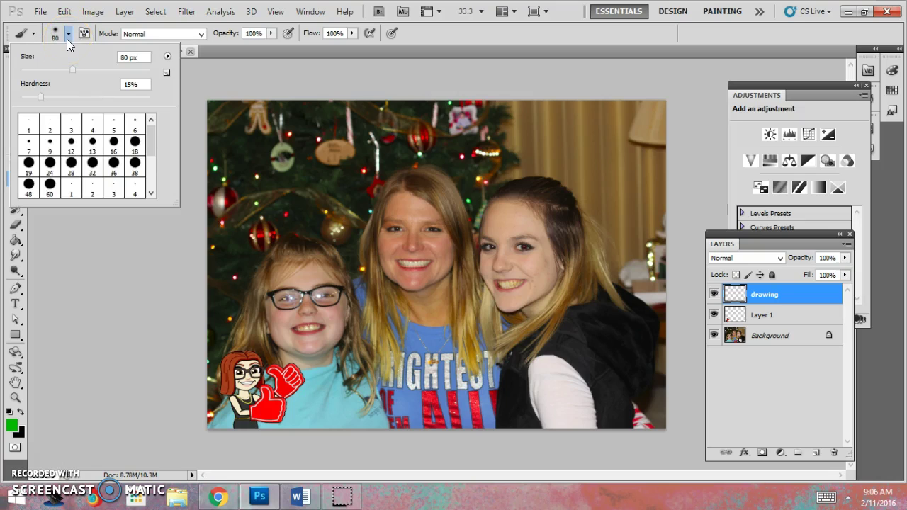
{"action": "left_click", "coordinate": [68, 41]}
{"action": "left_click", "coordinate": [68, 41]}
{"action": "left_click", "coordinate": [68, 39]}
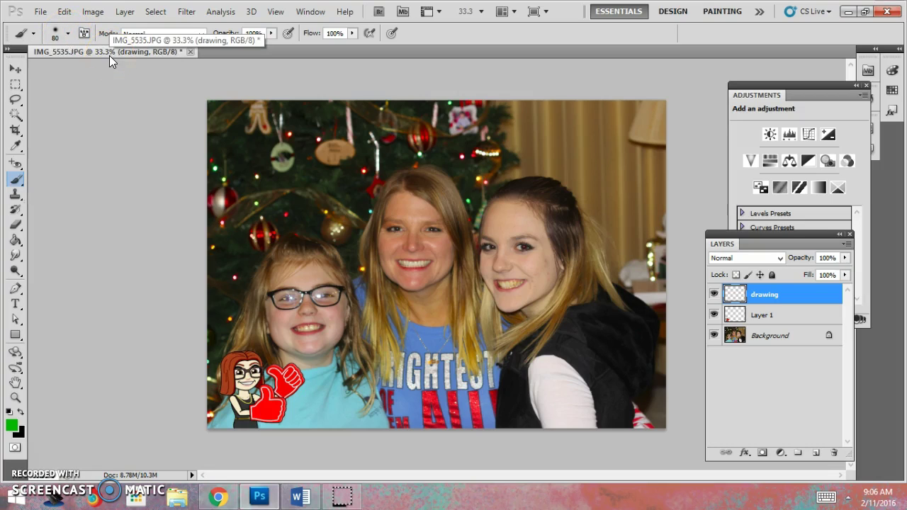
{"action": "left_click", "coordinate": [68, 36]}
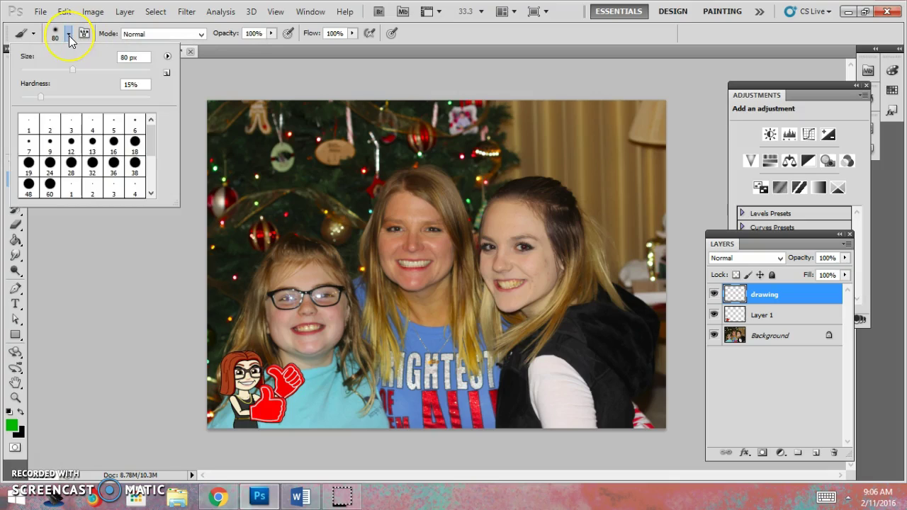
{"action": "left_click", "coordinate": [69, 35]}
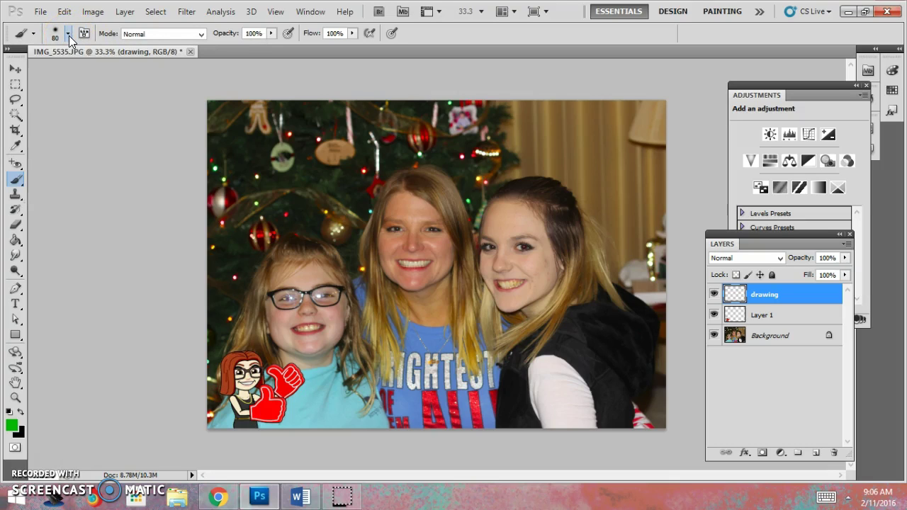
{"action": "left_click", "coordinate": [68, 36]}
{"action": "mouse_move", "coordinate": [41, 96]}
{"action": "left_mouse_down"}
{"action": "mouse_move", "coordinate": [67, 97]}
{"action": "mouse_move", "coordinate": [23, 97]}
{"action": "left_mouse_up"}
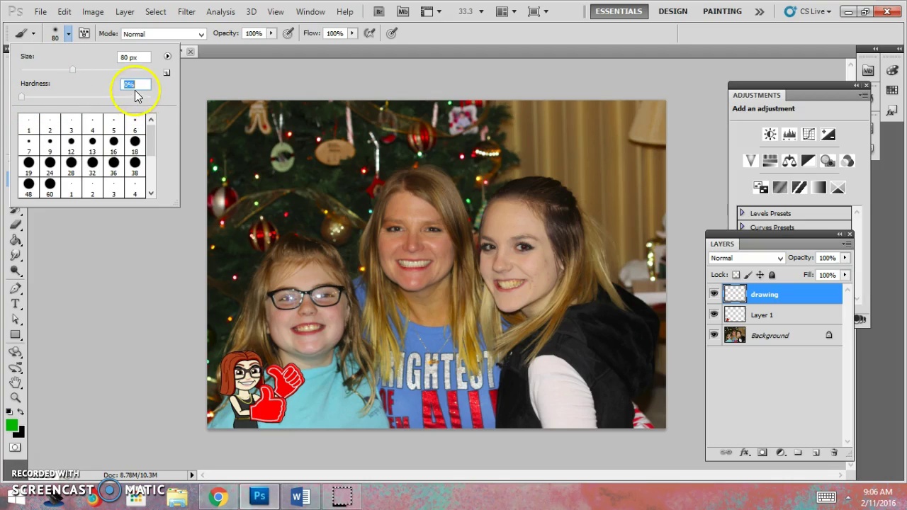
{"action": "left_click", "coordinate": [242, 51]}
{"action": "mouse_move", "coordinate": [278, 234]}
{"action": "left_mouse_down"}
{"action": "mouse_move", "coordinate": [294, 150]}
{"action": "mouse_move", "coordinate": [305, 152]}
{"action": "mouse_move", "coordinate": [328, 229]}
{"action": "left_mouse_up"}
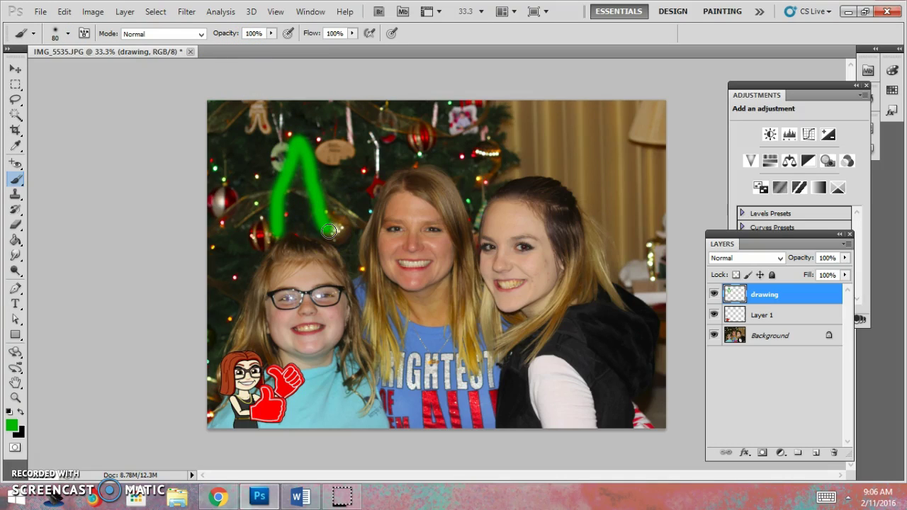
- Set the brush hardness to 100% and paint a hard-edged green inverted V over the middle woman's forehead
{"action": "left_click", "coordinate": [68, 35]}
{"action": "left_click_drag", "start_coordinate": [23, 97], "coordinate": [161, 133]}
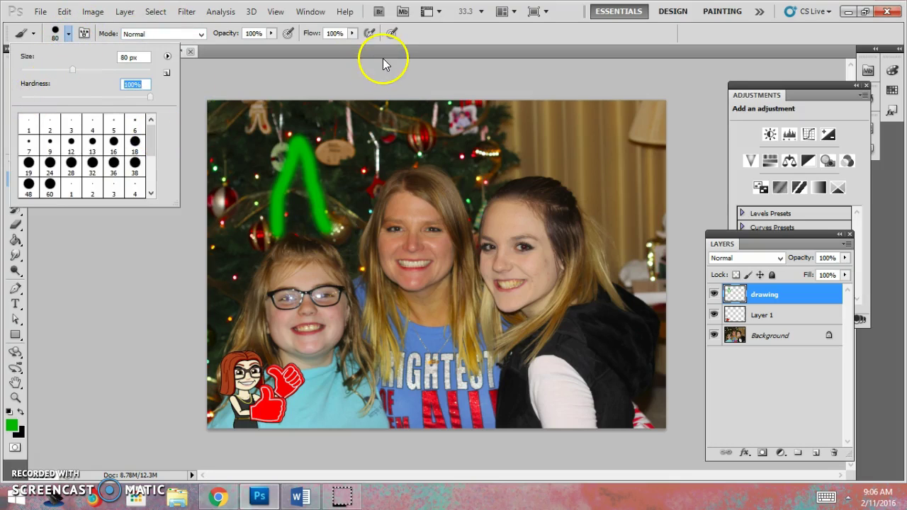
{"action": "left_click", "coordinate": [404, 59]}
{"action": "mouse_move", "coordinate": [364, 229]}
{"action": "left_mouse_down"}
{"action": "mouse_move", "coordinate": [395, 144]}
{"action": "mouse_move", "coordinate": [422, 221]}
{"action": "left_mouse_up"}
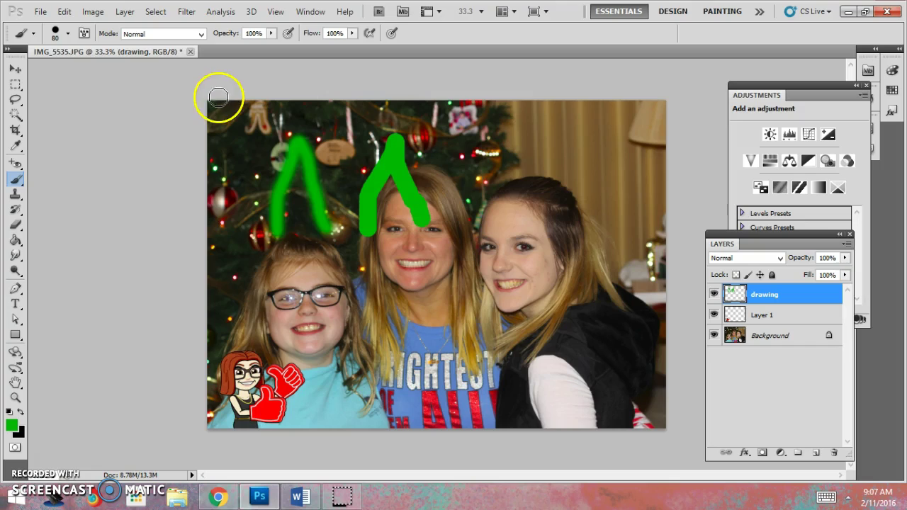
- Examine the Quick Selection tool's brush size and hardness options, and return to the Brush tool
{"action": "left_click", "coordinate": [21, 116]}
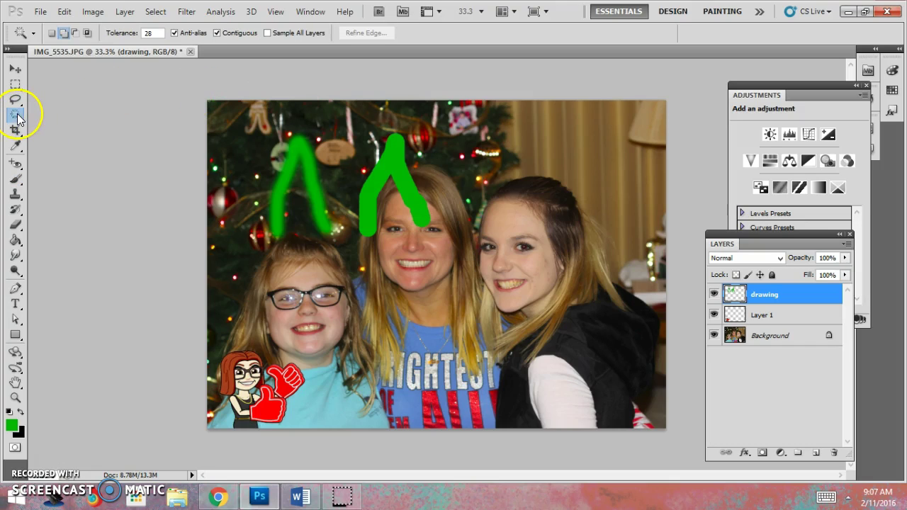
{"action": "right_click", "coordinate": [23, 118]}
{"action": "left_click", "coordinate": [42, 115]}
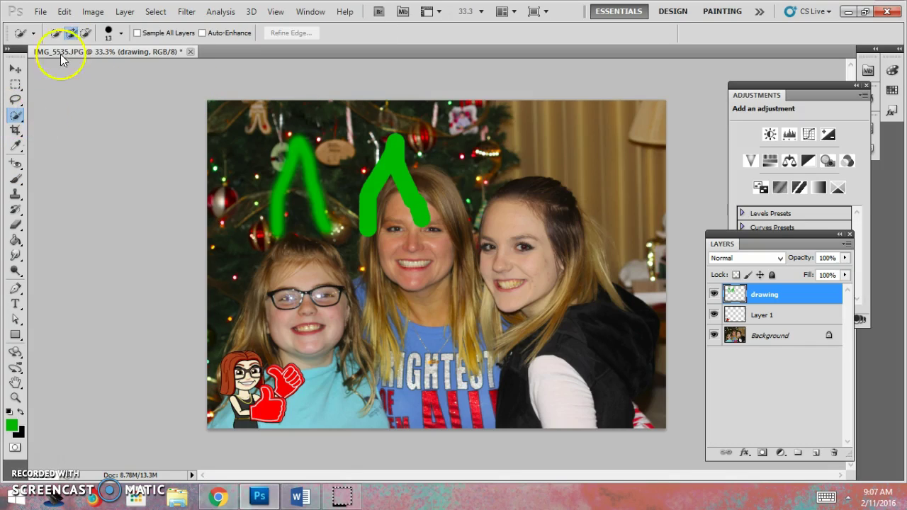
{"action": "left_click", "coordinate": [124, 37]}
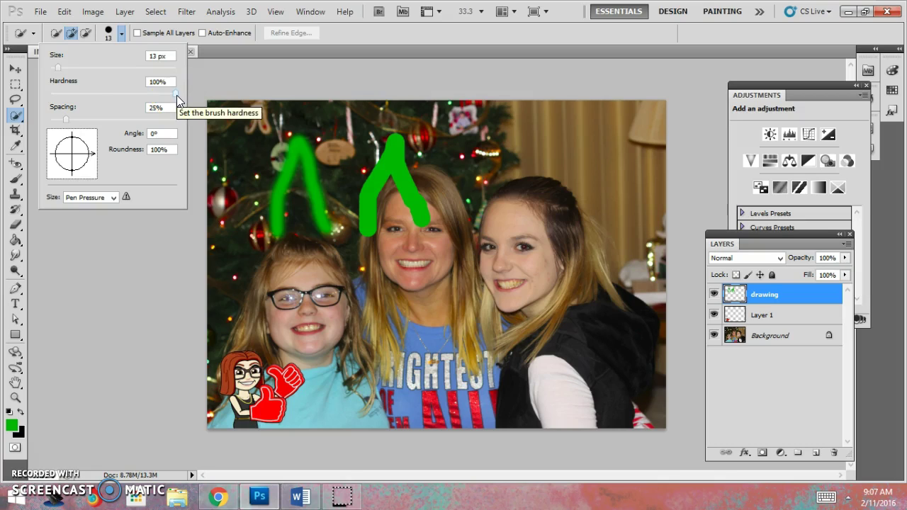
{"action": "left_click", "coordinate": [235, 45]}
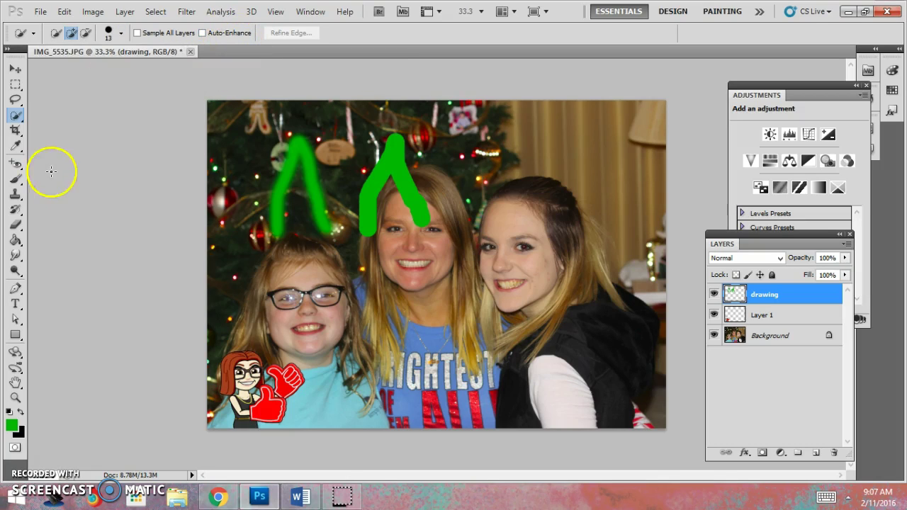
{"action": "left_click", "coordinate": [17, 180]}
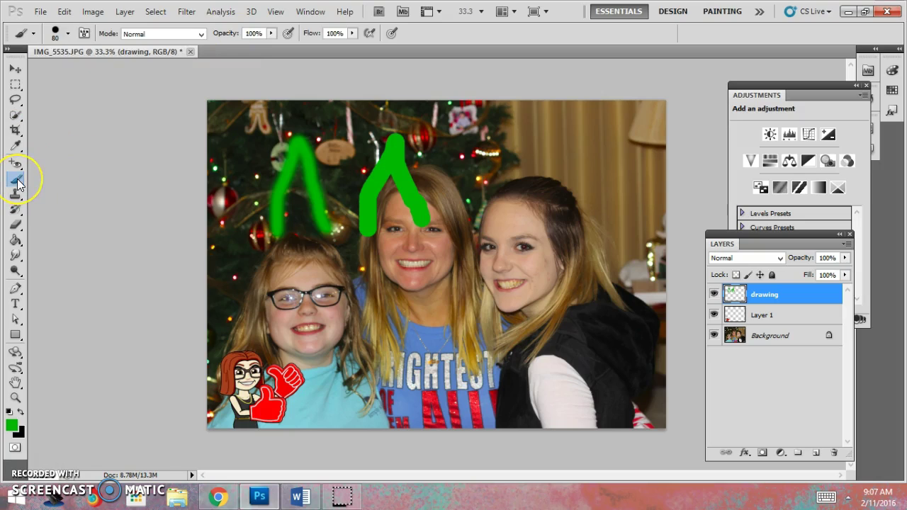
- Hide and show the drawing layer to check which strokes it holds, and dismiss the pop-up notifications
{"action": "left_click", "coordinate": [715, 295]}
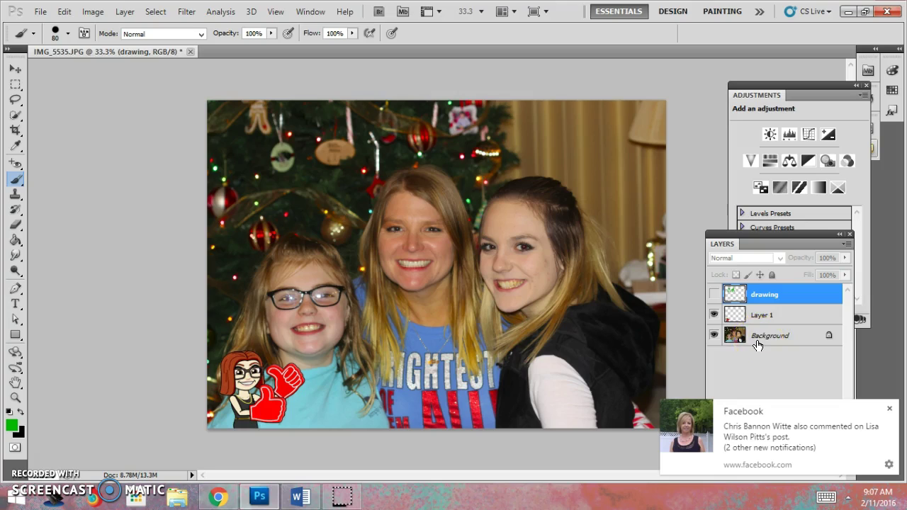
{"action": "left_click", "coordinate": [714, 294]}
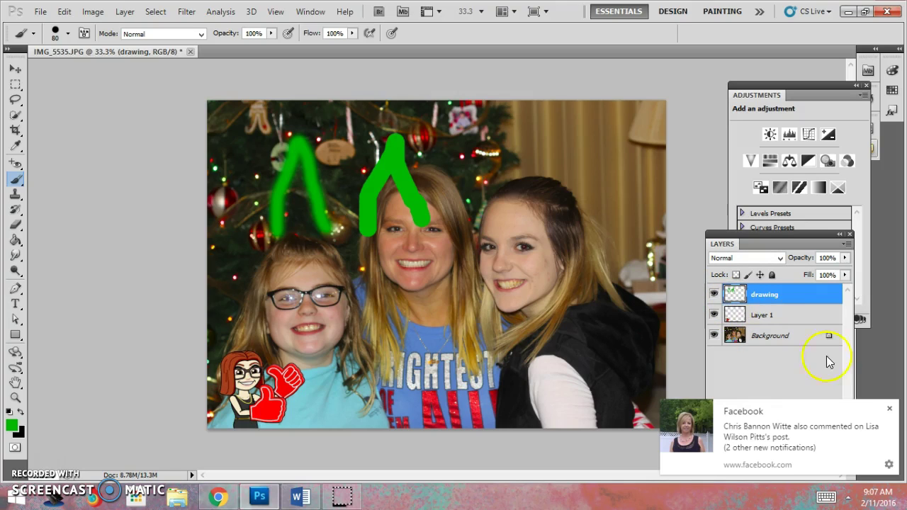
{"action": "left_click", "coordinate": [889, 409]}
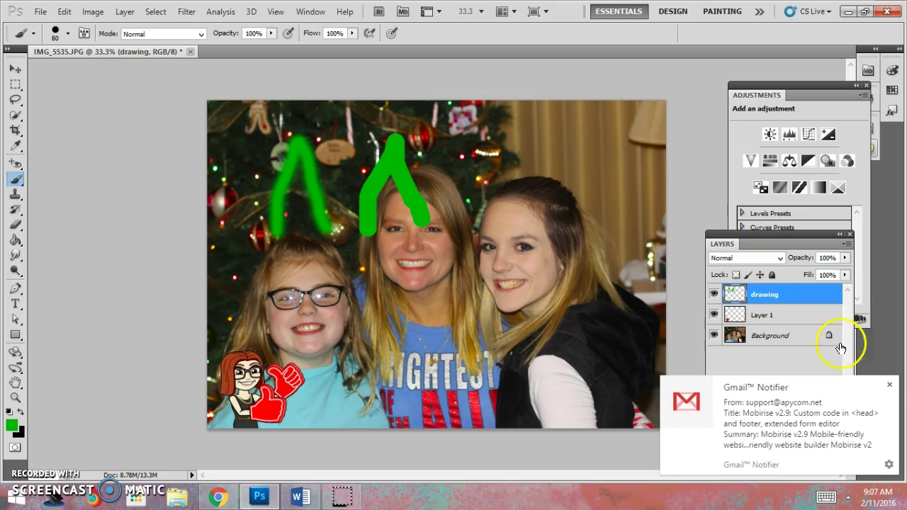
{"action": "left_click", "coordinate": [890, 384]}
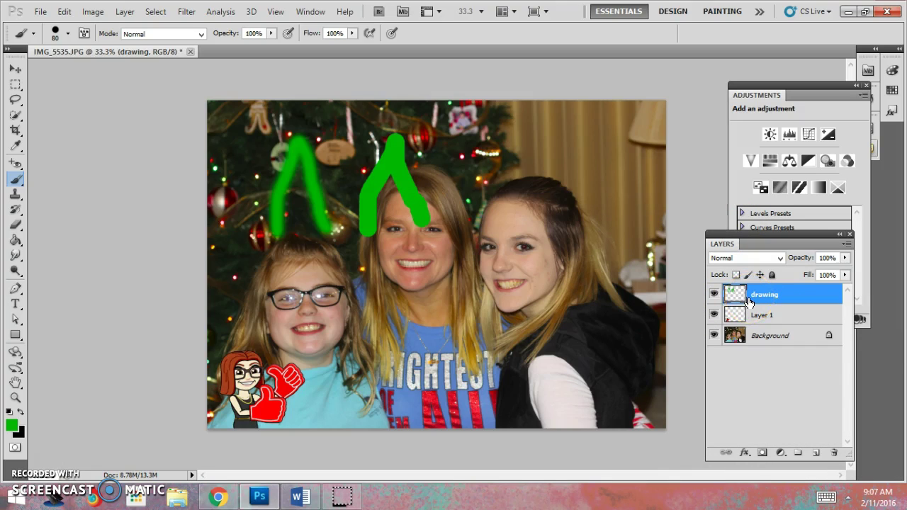
- Paint a green stroke across the blue shirt on Layer 1 and move the layer's contents slightly to the right
{"action": "left_click", "coordinate": [737, 315]}
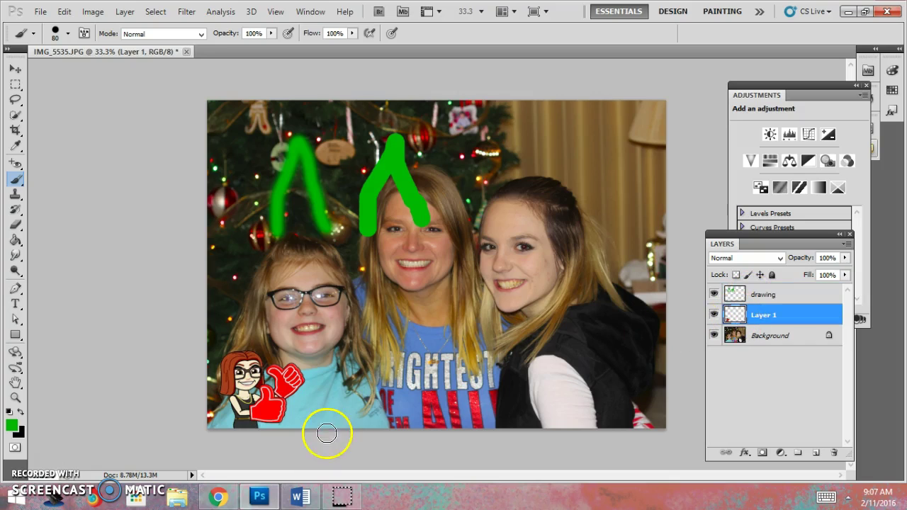
{"action": "left_click_drag", "start_coordinate": [388, 389], "coordinate": [463, 381]}
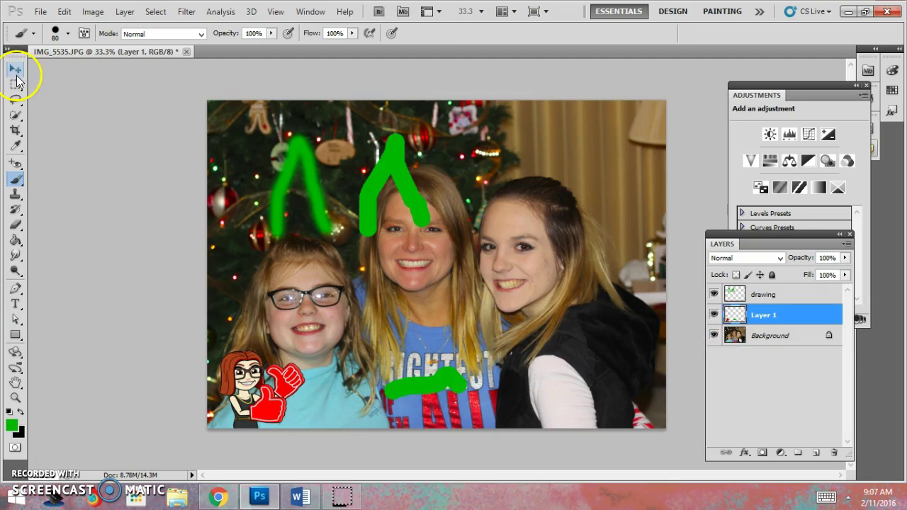
{"action": "left_click", "coordinate": [18, 81]}
{"action": "mouse_move", "coordinate": [252, 394]}
{"action": "left_mouse_down"}
{"action": "mouse_move", "coordinate": [327, 411]}
{"action": "mouse_move", "coordinate": [350, 378]}
{"action": "mouse_move", "coordinate": [294, 375]}
{"action": "mouse_move", "coordinate": [248, 394]}
{"action": "left_mouse_up"}
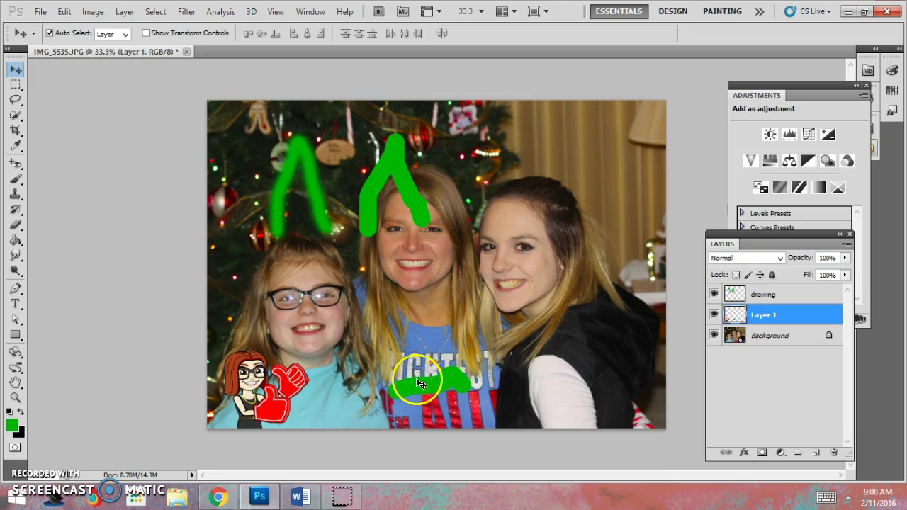
- Enlarge the Eraser to 150 px and erase the green stroke across the blue shirt on Layer 1
{"action": "left_click", "coordinate": [15, 224]}
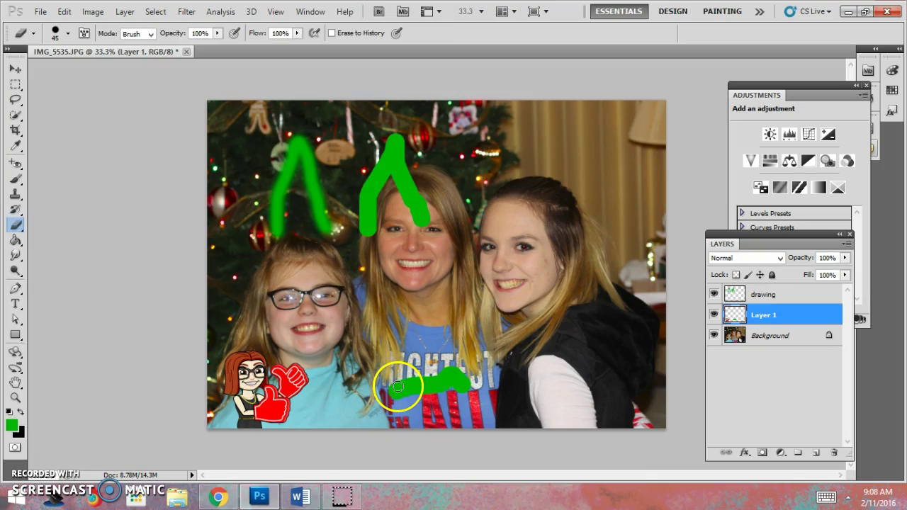
{"action": "key", "text": "bracketright"}
{"action": "key", "text": "bracketright"}
{"action": "mouse_move", "coordinate": [400, 386]}
{"action": "left_mouse_down"}
{"action": "mouse_move", "coordinate": [443, 385]}
{"action": "mouse_move", "coordinate": [471, 400]}
{"action": "mouse_move", "coordinate": [449, 369]}
{"action": "mouse_move", "coordinate": [401, 383]}
{"action": "left_mouse_up"}
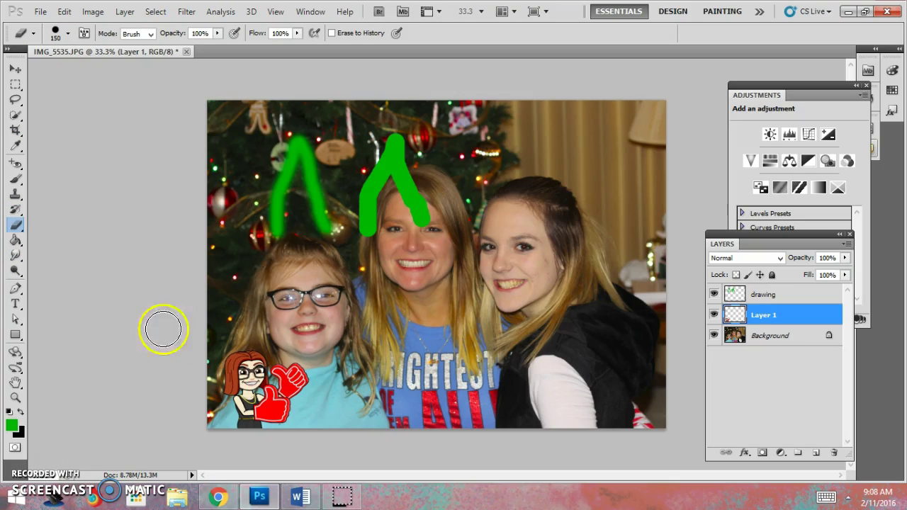
- Replace the brush presets with Square Brushes and paint a green inverted V above the dark-haired girl using the 22 px brush
{"action": "left_click", "coordinate": [21, 180]}
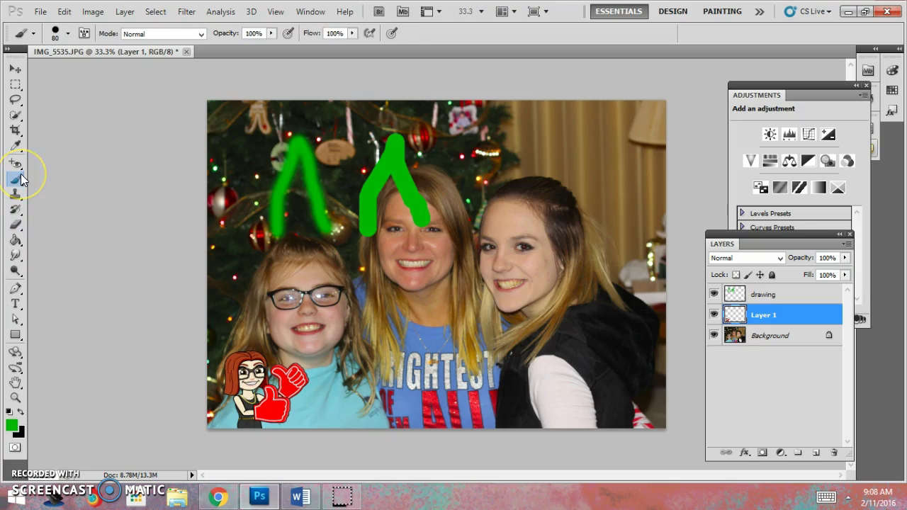
{"action": "left_click", "coordinate": [68, 34]}
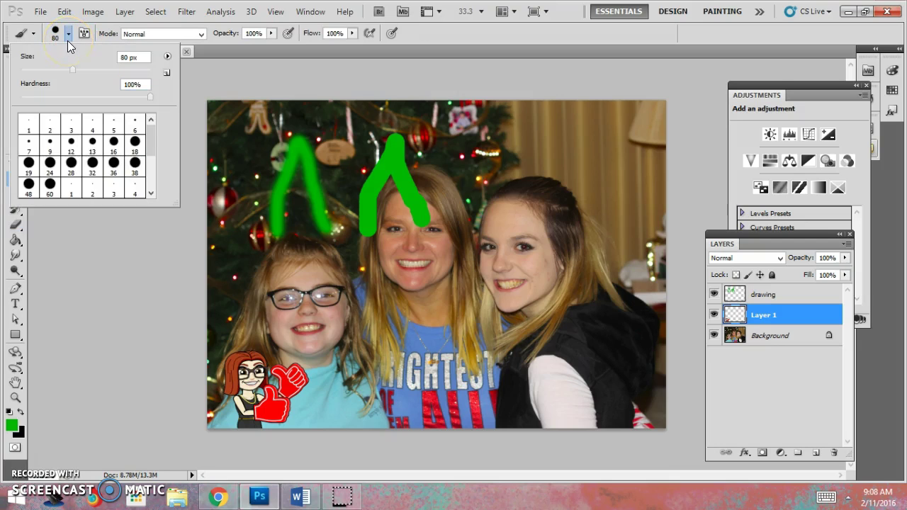
{"action": "left_click", "coordinate": [168, 57]}
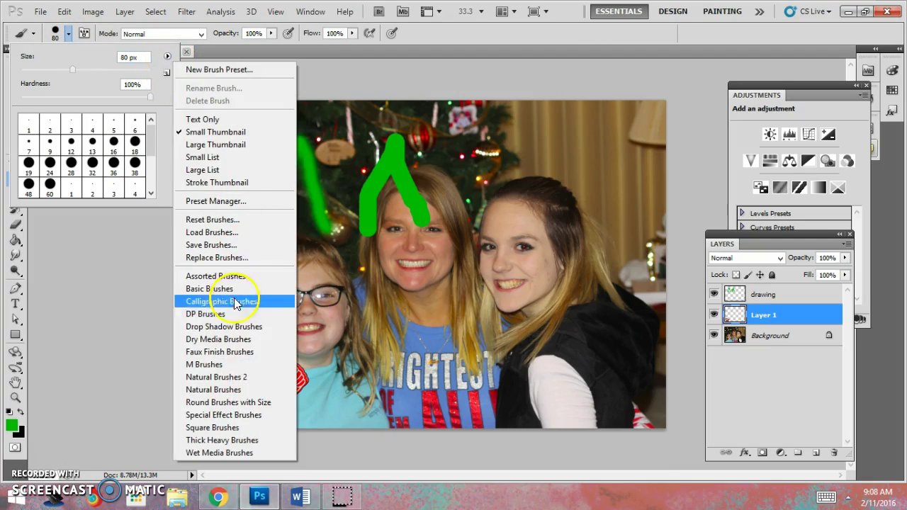
{"action": "left_click", "coordinate": [215, 427]}
{"action": "left_click", "coordinate": [409, 198]}
{"action": "left_click", "coordinate": [114, 168]}
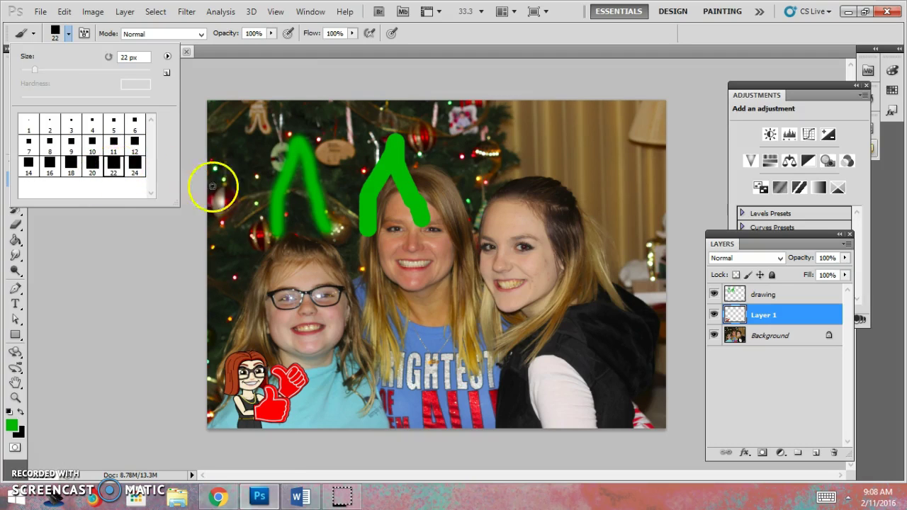
{"action": "mouse_move", "coordinate": [477, 166]}
{"action": "left_mouse_down"}
{"action": "mouse_move", "coordinate": [498, 121]}
{"action": "mouse_move", "coordinate": [526, 188]}
{"action": "left_mouse_up"}
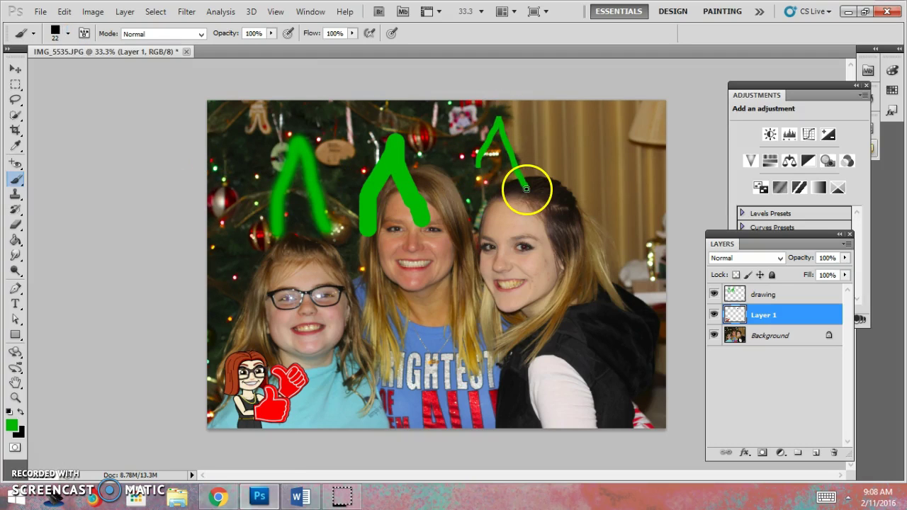
- Paint small green squares beside the dark-haired girl's forehead on Layer 1 and replace the brush presets with Dry Media Brushes
{"action": "mouse_move", "coordinate": [470, 186]}
{"action": "left_mouse_down"}
{"action": "mouse_move", "coordinate": [500, 191]}
{"action": "mouse_move", "coordinate": [478, 203]}
{"action": "mouse_move", "coordinate": [480, 190]}
{"action": "mouse_move", "coordinate": [470, 205]}
{"action": "mouse_move", "coordinate": [461, 196]}
{"action": "mouse_move", "coordinate": [472, 193]}
{"action": "left_mouse_up"}
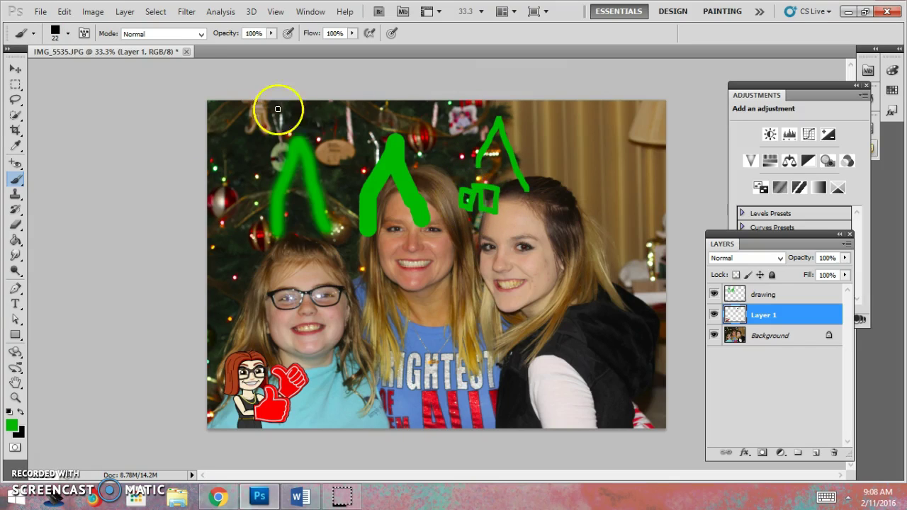
{"action": "left_click", "coordinate": [69, 34]}
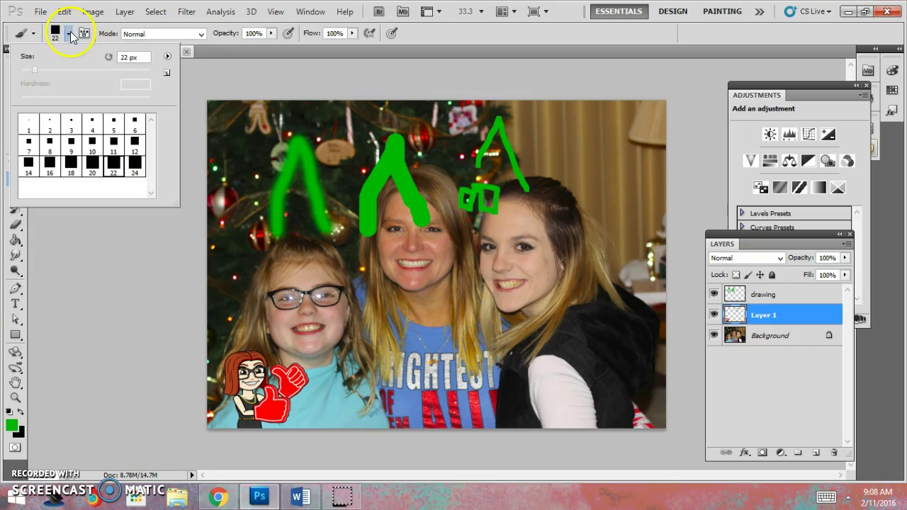
{"action": "left_click", "coordinate": [168, 57]}
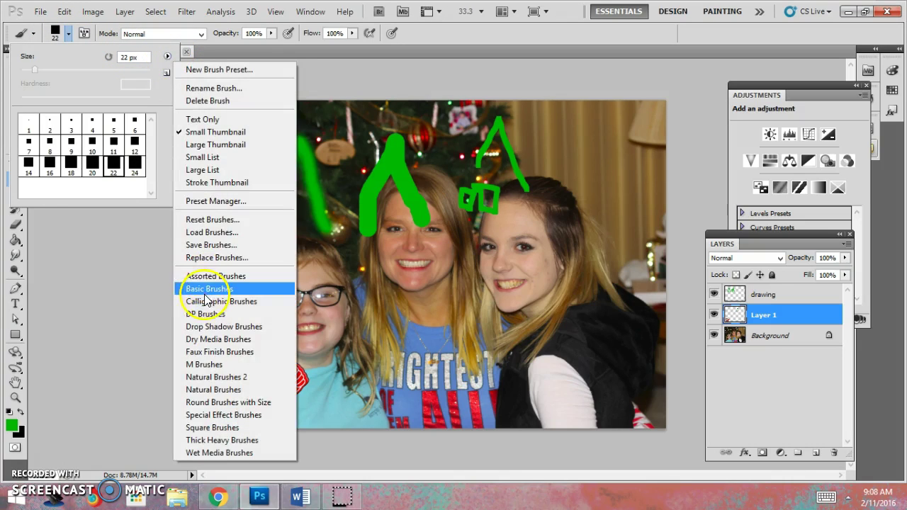
{"action": "left_click", "coordinate": [218, 339]}
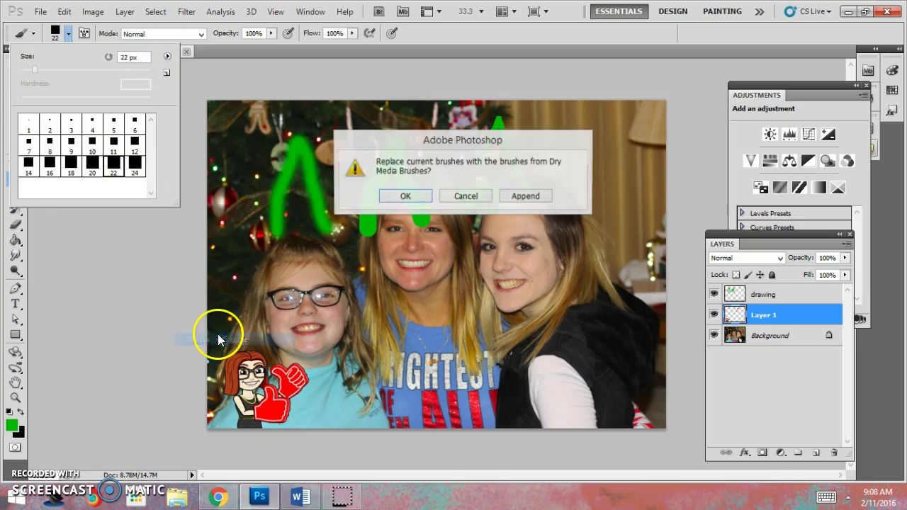
{"action": "left_click", "coordinate": [401, 197]}
- Paint a green zigzag across the face of the girl with glasses using the 29 px dry media brush
{"action": "left_click", "coordinate": [92, 123]}
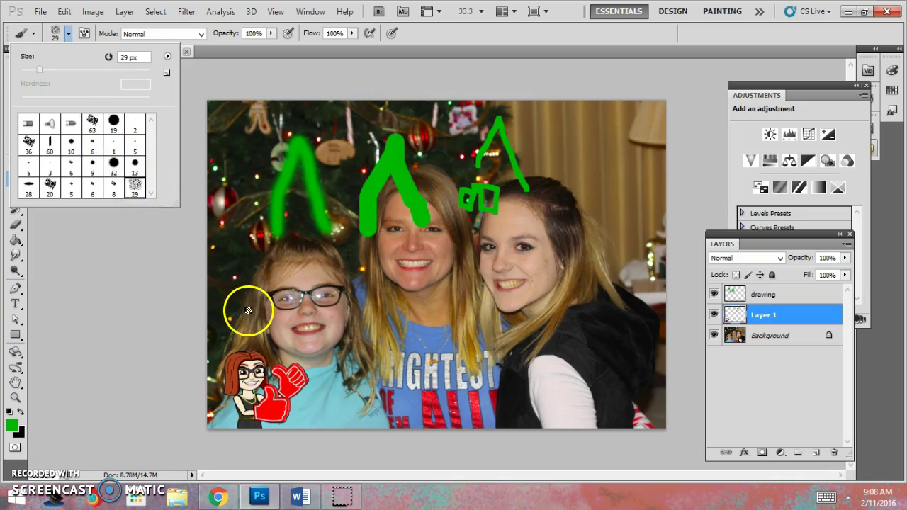
{"action": "left_click", "coordinate": [251, 305]}
{"action": "mouse_move", "coordinate": [252, 299]}
{"action": "left_mouse_down"}
{"action": "mouse_move", "coordinate": [263, 280]}
{"action": "mouse_move", "coordinate": [296, 329]}
{"action": "mouse_move", "coordinate": [300, 291]}
{"action": "mouse_move", "coordinate": [341, 359]}
{"action": "mouse_move", "coordinate": [308, 269]}
{"action": "left_mouse_up"}
- Choose the 63 px textured brush, enlarge it to 1000 px and paint a large green patch over the blue shirt and black vest
{"action": "left_click", "coordinate": [69, 34]}
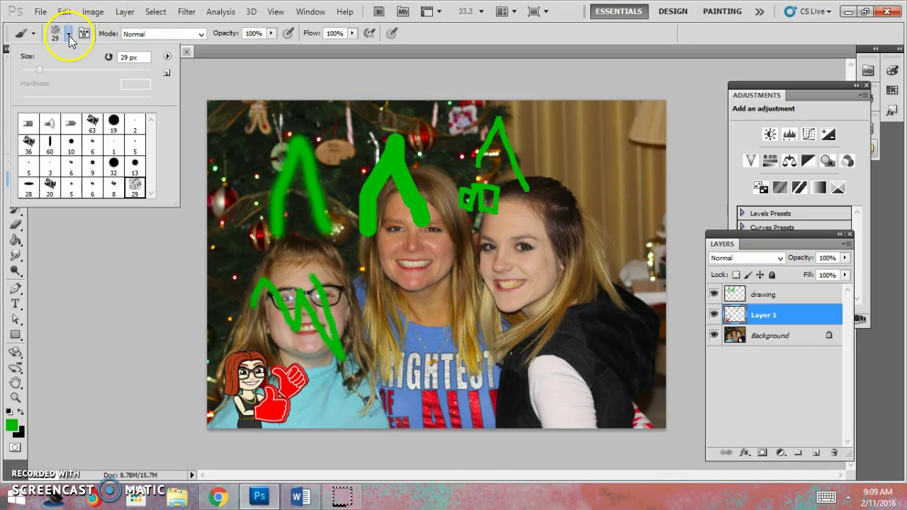
{"action": "double_click", "coordinate": [95, 126]}
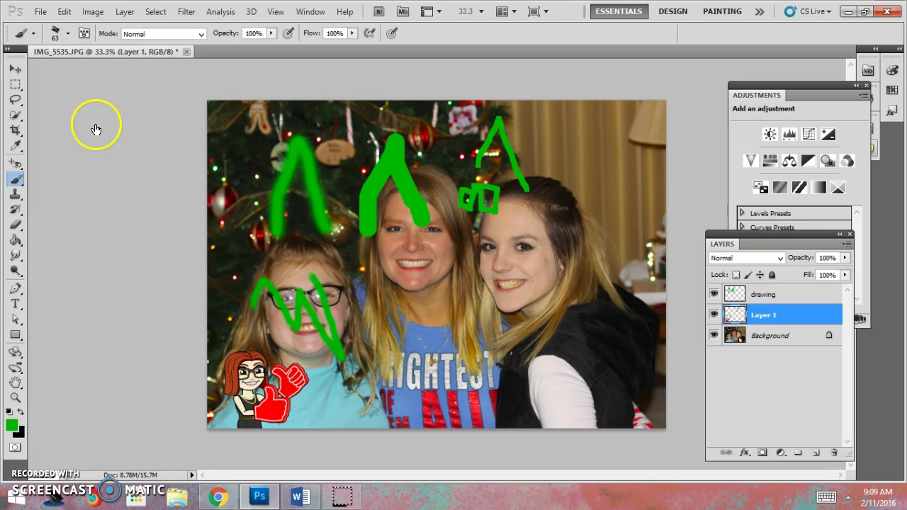
{"action": "key", "text": "bracketright"}
{"action": "key", "text": "bracketright"}
{"action": "key", "text": "bracketright"}
{"action": "key", "text": "bracketright"}
{"action": "key", "text": "bracketright"}
{"action": "key", "text": "bracketright"}
{"action": "key", "text": "bracketright"}
{"action": "key", "text": "bracketright"}
{"action": "key", "text": "bracketright"}
{"action": "key", "text": "bracketright"}
{"action": "key", "text": "bracketright"}
{"action": "key", "text": "bracketright"}
{"action": "key", "text": "bracketright"}
{"action": "key", "text": "bracketright"}
{"action": "key", "text": "bracketright"}
{"action": "key", "text": "bracketright"}
{"action": "mouse_move", "coordinate": [433, 338]}
{"action": "left_mouse_down"}
{"action": "mouse_move", "coordinate": [508, 335]}
{"action": "mouse_move", "coordinate": [486, 387]}
{"action": "mouse_move", "coordinate": [506, 333]}
{"action": "mouse_move", "coordinate": [539, 304]}
{"action": "left_mouse_up"}
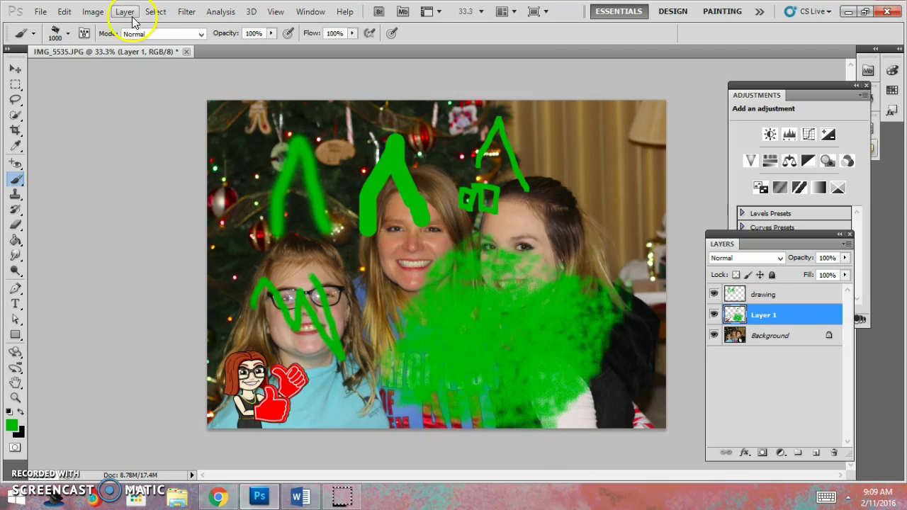
{"action": "left_click", "coordinate": [68, 33]}
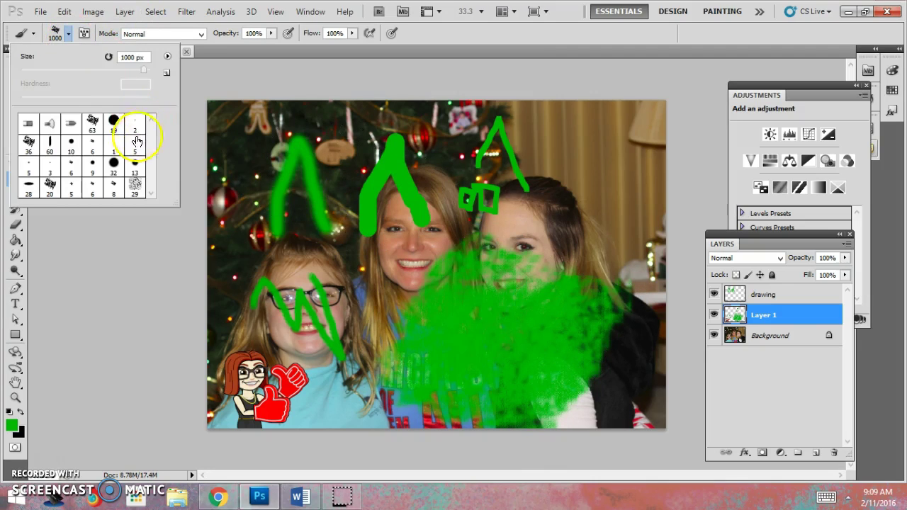
{"action": "left_click", "coordinate": [168, 56]}
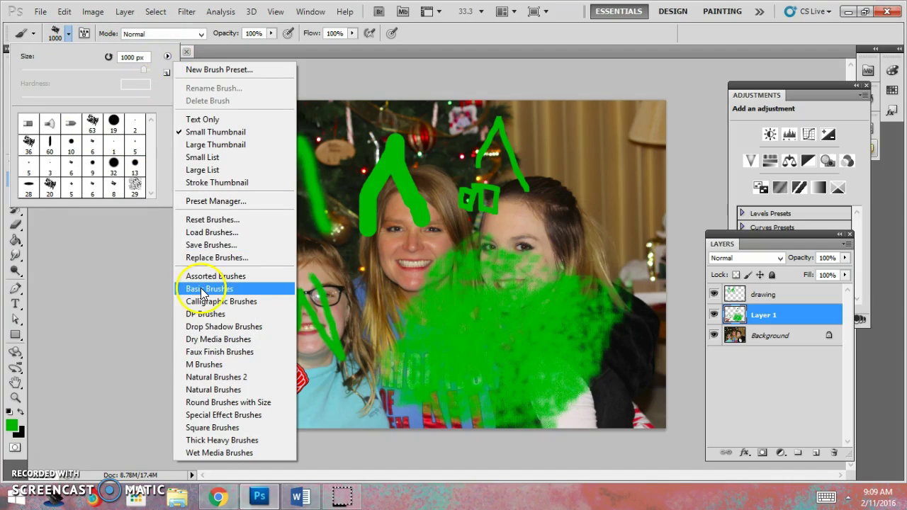
{"action": "left_click", "coordinate": [203, 365]}
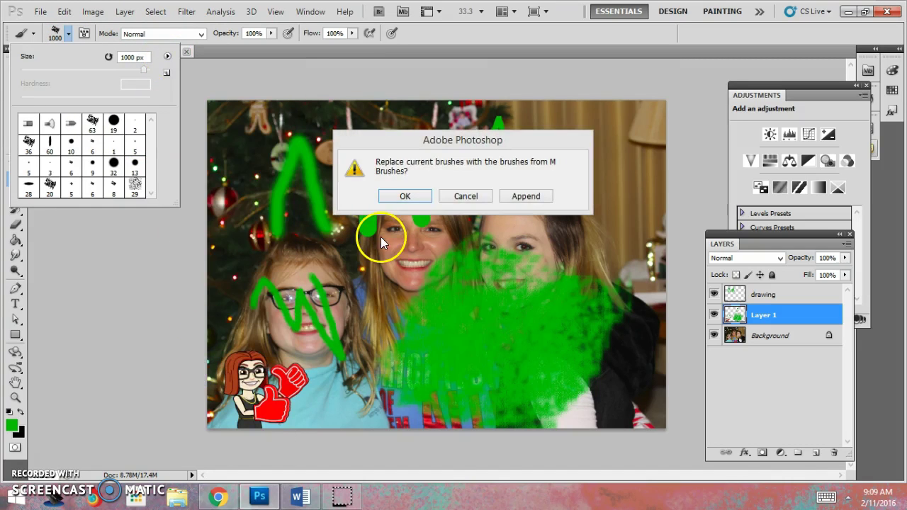
{"action": "left_click", "coordinate": [467, 198]}
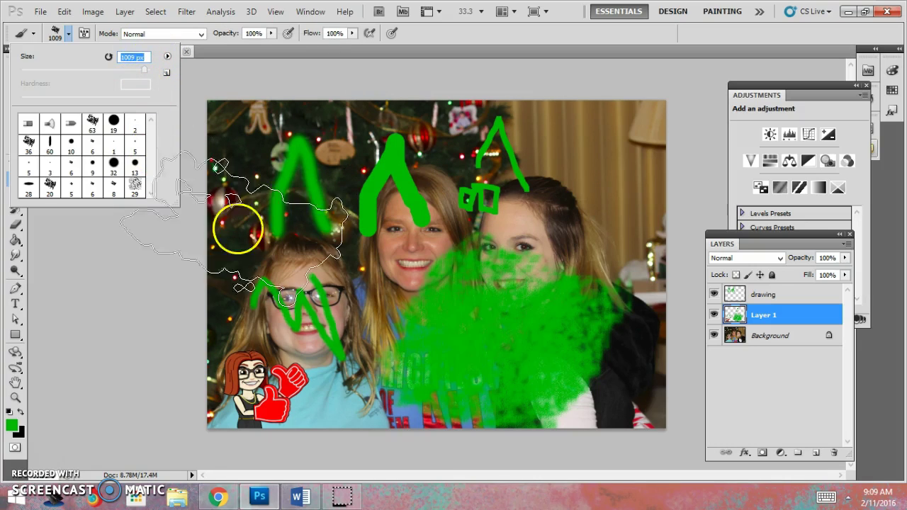
- Switch to Chrome and search the web for free photoshop brushes
{"action": "left_click", "coordinate": [219, 497]}
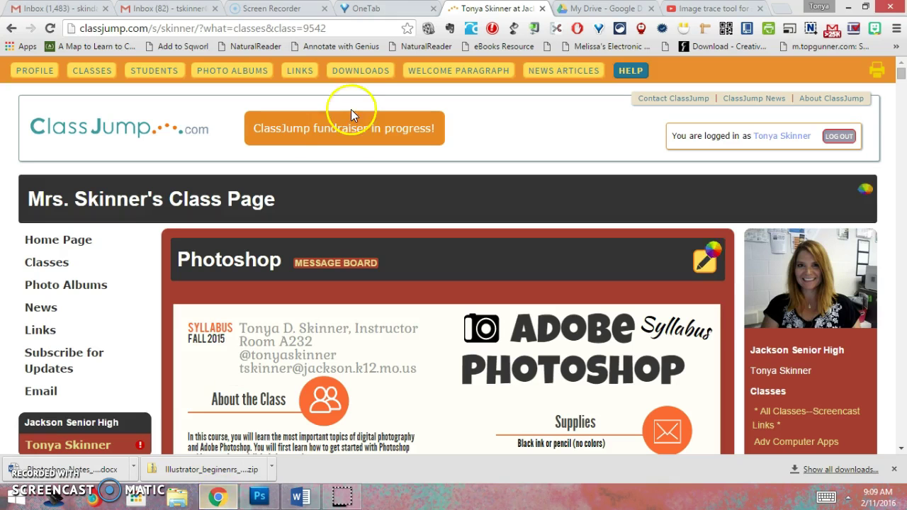
{"action": "left_click", "coordinate": [347, 23]}
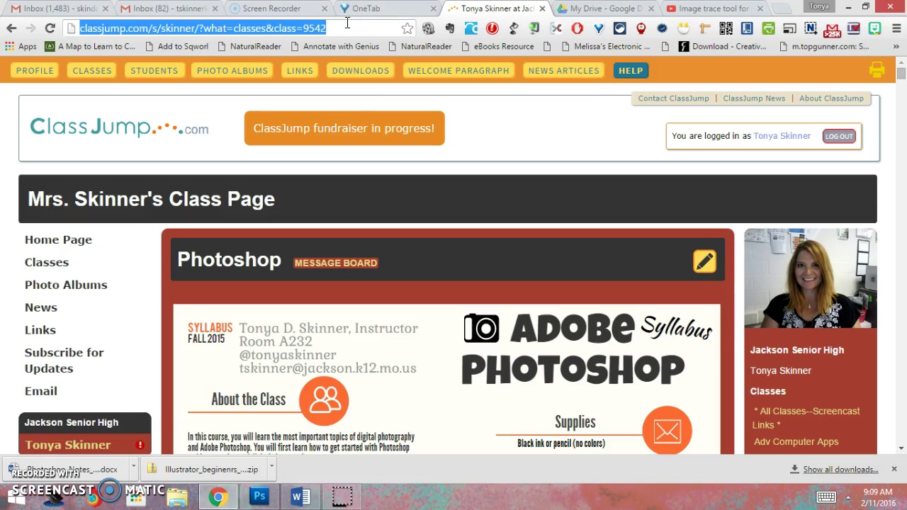
{"action": "type", "text": "free photoshop brushes"}
{"action": "key", "text": "Return"}
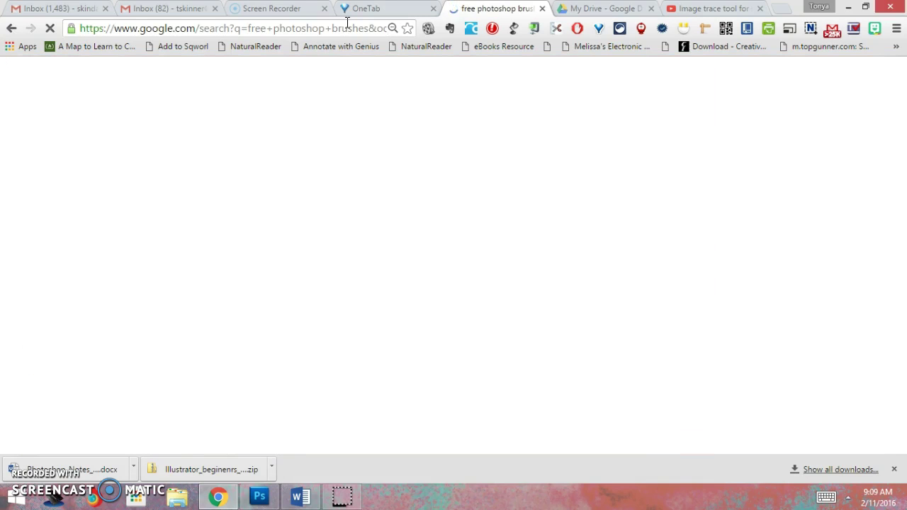
- Open Brusheezy's Photoshop brushes page and download the free 20 Splatter PS Brushes abr.vol.4 set
{"action": "left_click", "coordinate": [157, 166]}
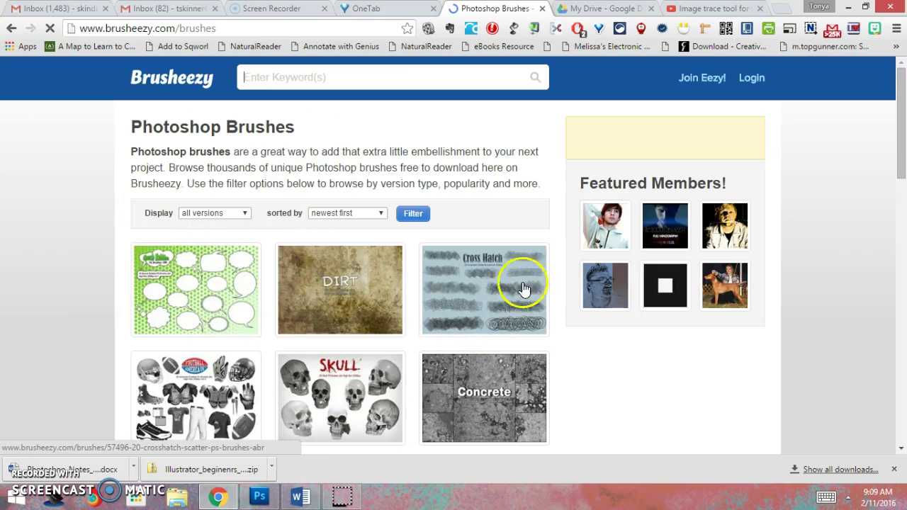
{"action": "left_click_drag", "start_coordinate": [902, 126], "coordinate": [903, 202]}
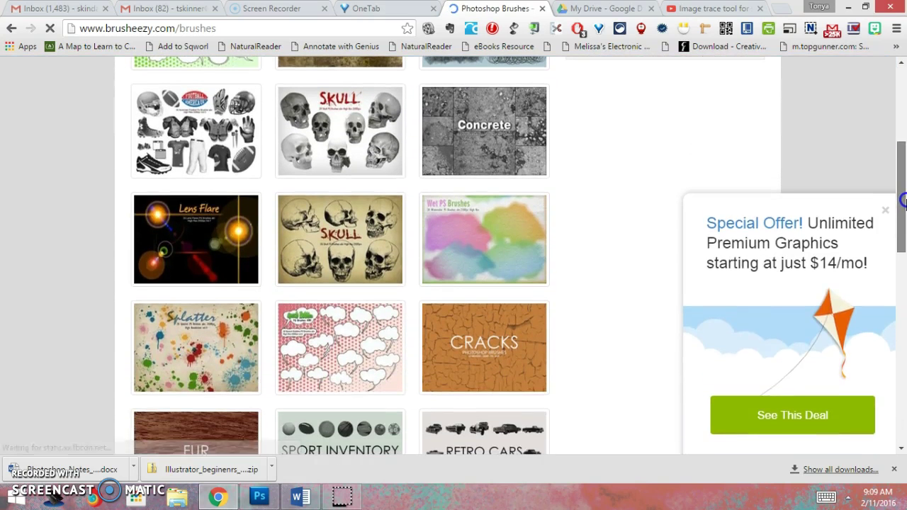
{"action": "left_click", "coordinate": [211, 364]}
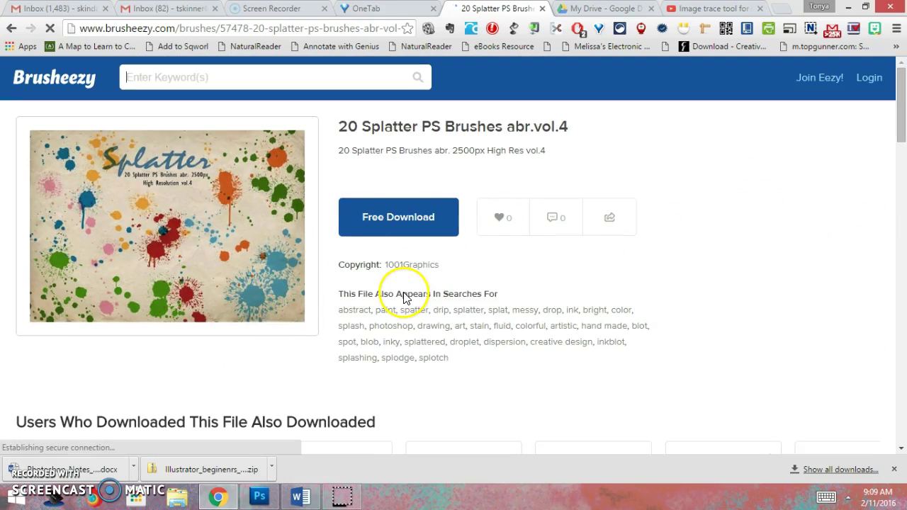
{"action": "left_click", "coordinate": [426, 227]}
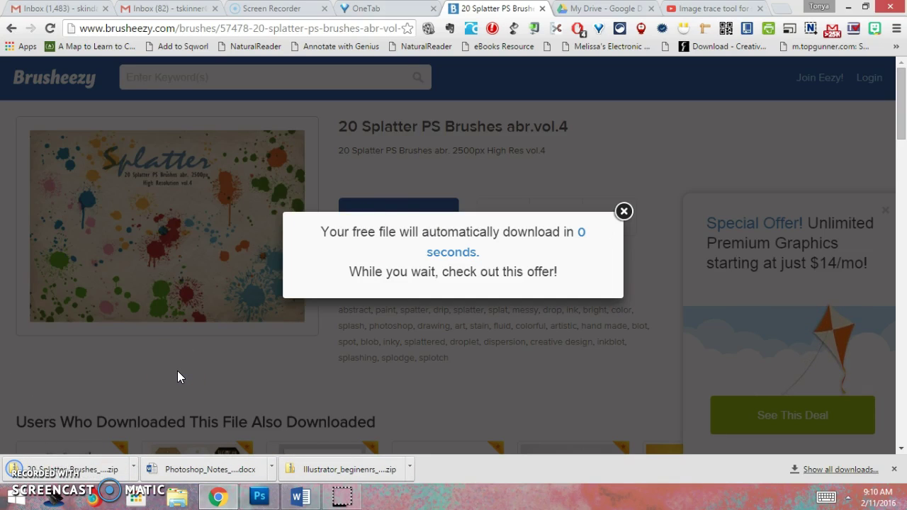
- Open the downloaded 20_Splatter_Brushes_abr.zip and open the 20 Splatter Brushes.abr file from its folder in Photoshop
{"action": "left_click", "coordinate": [115, 472]}
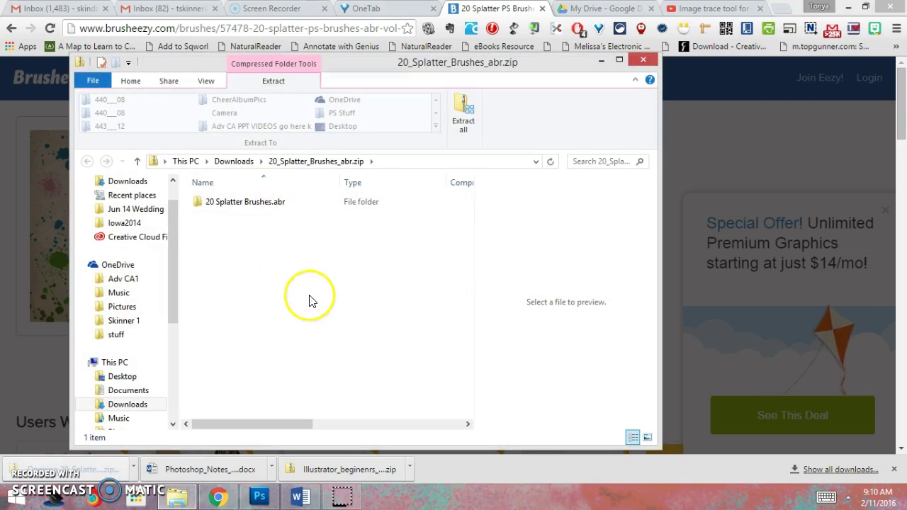
{"action": "double_click", "coordinate": [214, 206]}
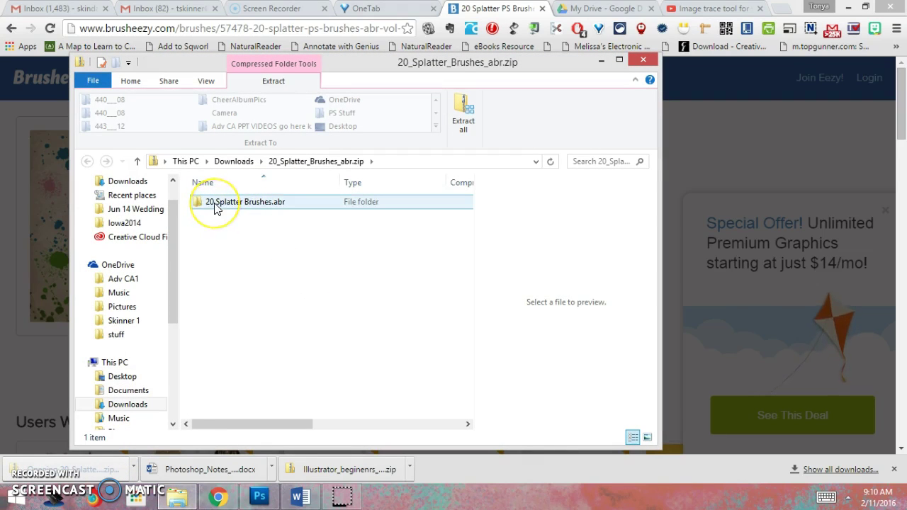
{"action": "left_click", "coordinate": [320, 274]}
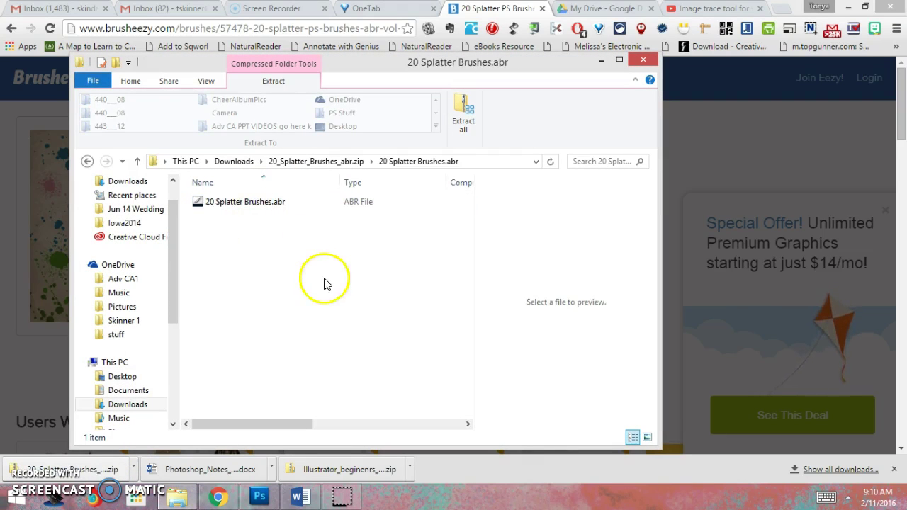
{"action": "left_click", "coordinate": [286, 210]}
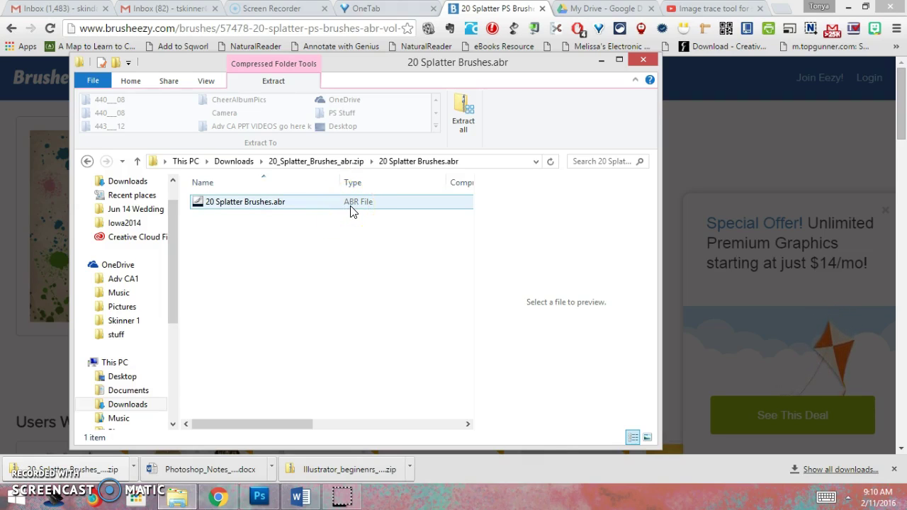
{"action": "left_click", "coordinate": [370, 227]}
{"action": "mouse_move", "coordinate": [327, 205]}
{"action": "left_mouse_down"}
{"action": "mouse_move", "coordinate": [204, 203]}
{"action": "mouse_move", "coordinate": [171, 361]}
{"action": "mouse_move", "coordinate": [133, 413]}
{"action": "mouse_move", "coordinate": [334, 256]}
{"action": "left_mouse_up"}
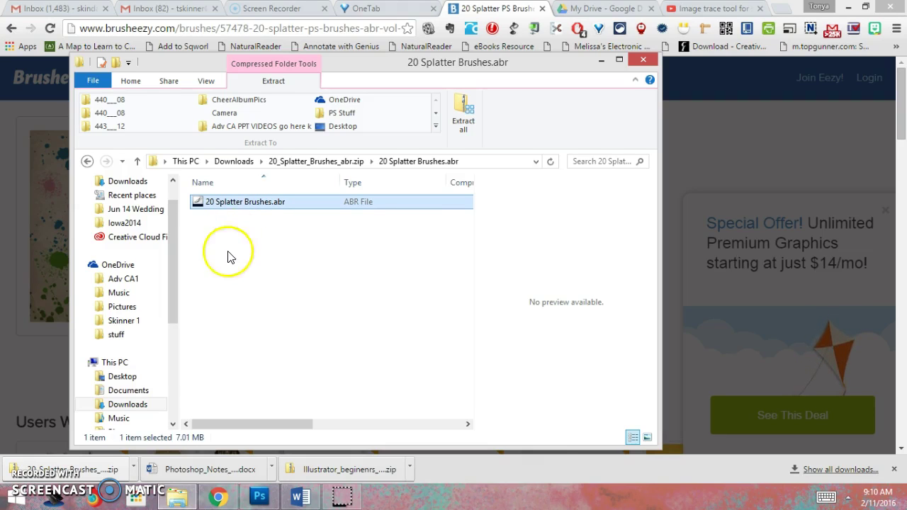
{"action": "double_click", "coordinate": [199, 203]}
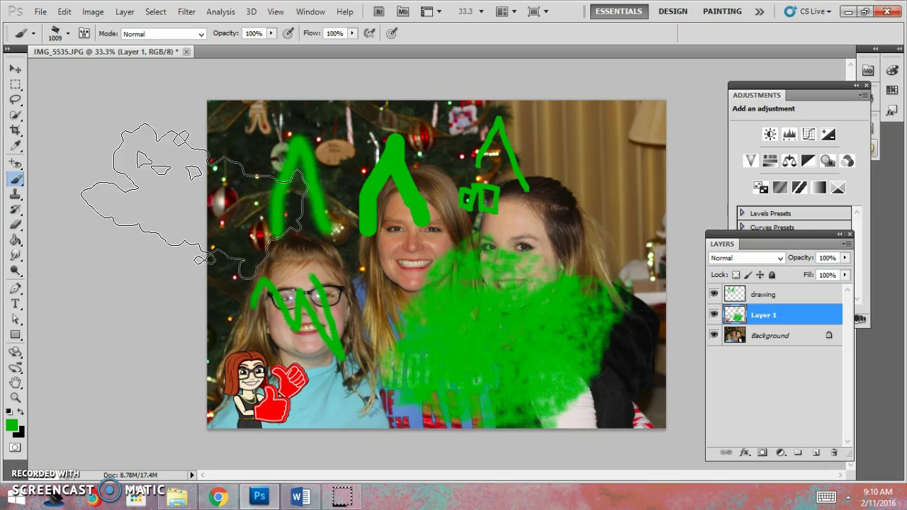
- Check the brush presets and the list of available brush sets for the splatter brushes
{"action": "left_click", "coordinate": [70, 33]}
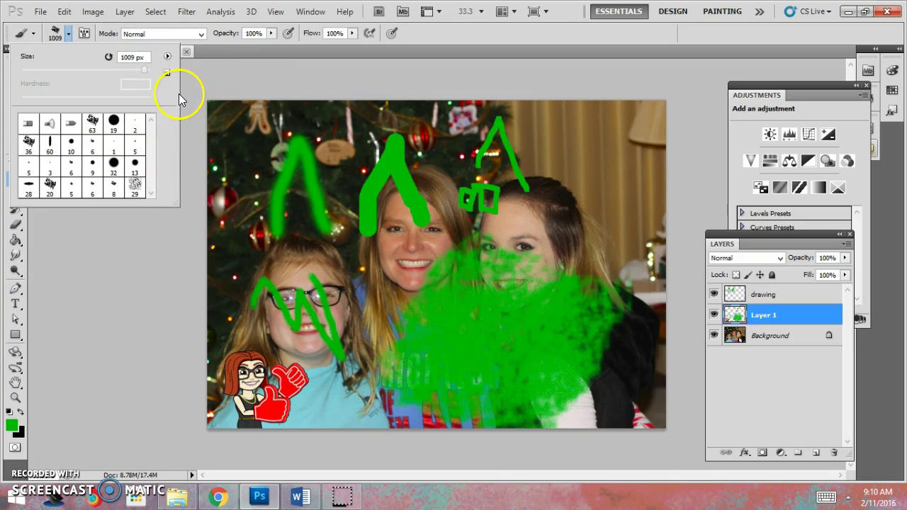
{"action": "left_click", "coordinate": [168, 57]}
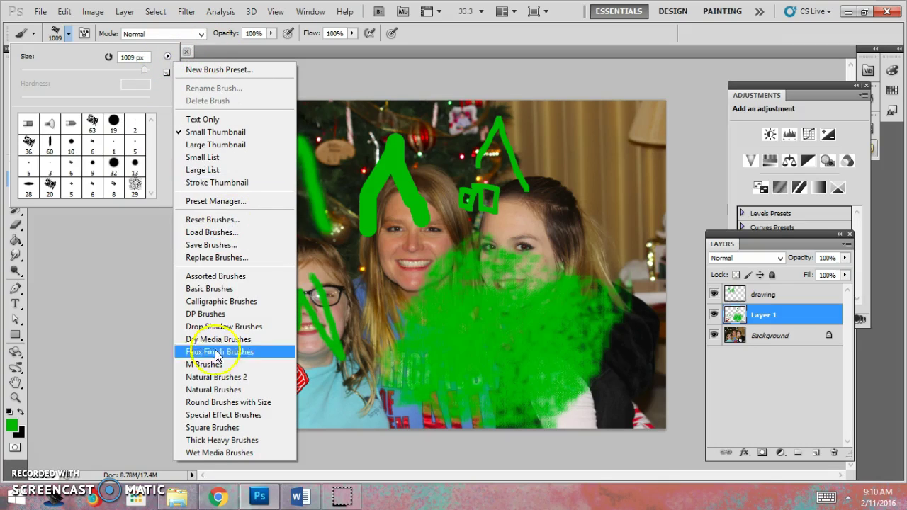
{"action": "left_click", "coordinate": [236, 49]}
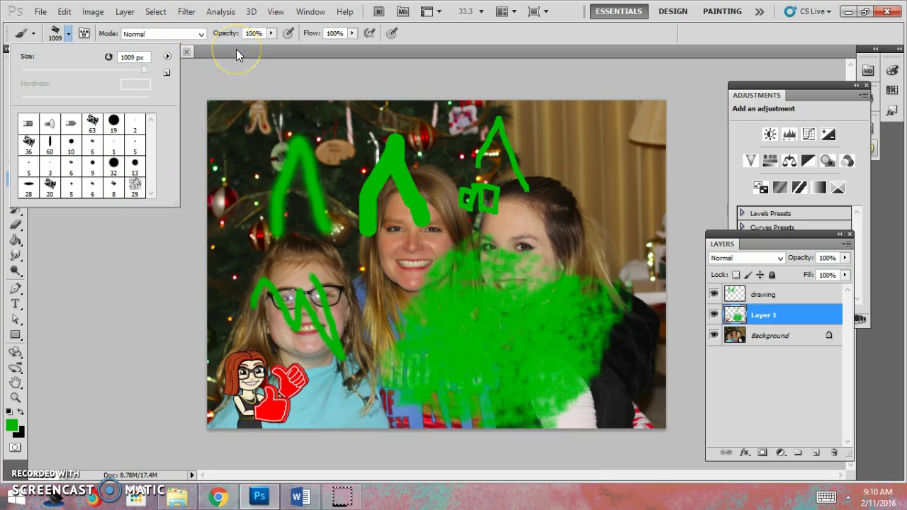
{"action": "left_click", "coordinate": [168, 57]}
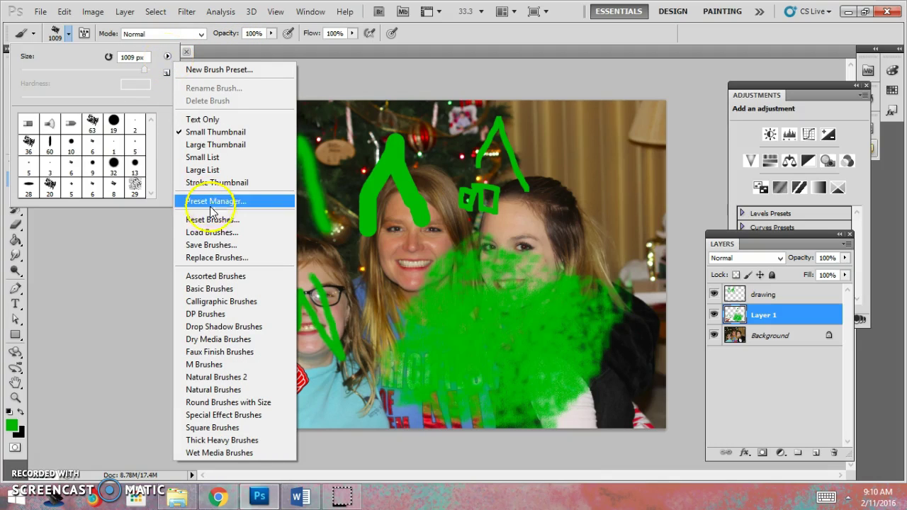
{"action": "left_click", "coordinate": [209, 234]}
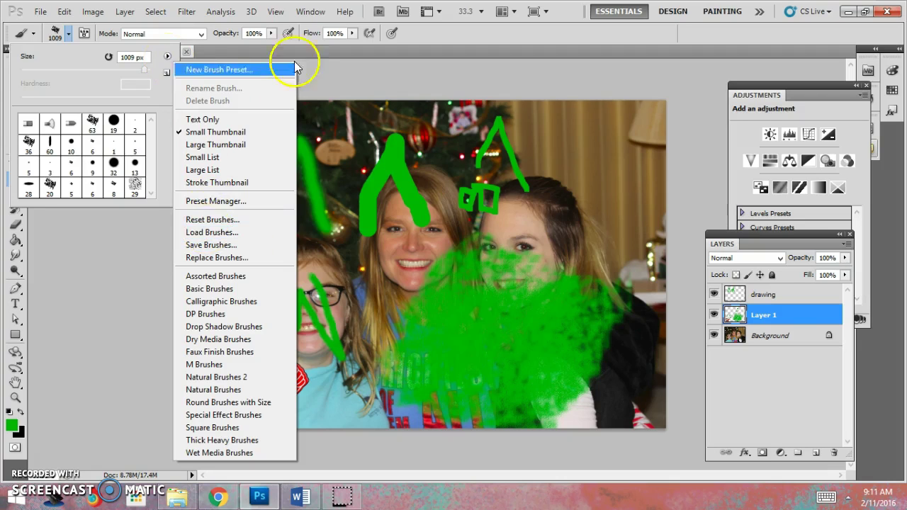
{"action": "left_click", "coordinate": [258, 51]}
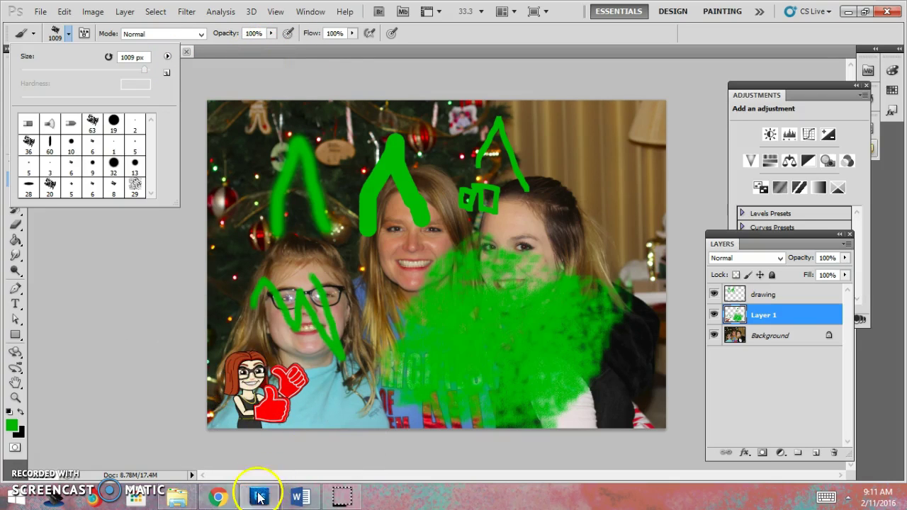
- Switch through Chrome to File Explorer and copy 20 Splatter Brushes.abr from the downloaded zip into the Pictures folder
{"action": "left_click", "coordinate": [218, 498]}
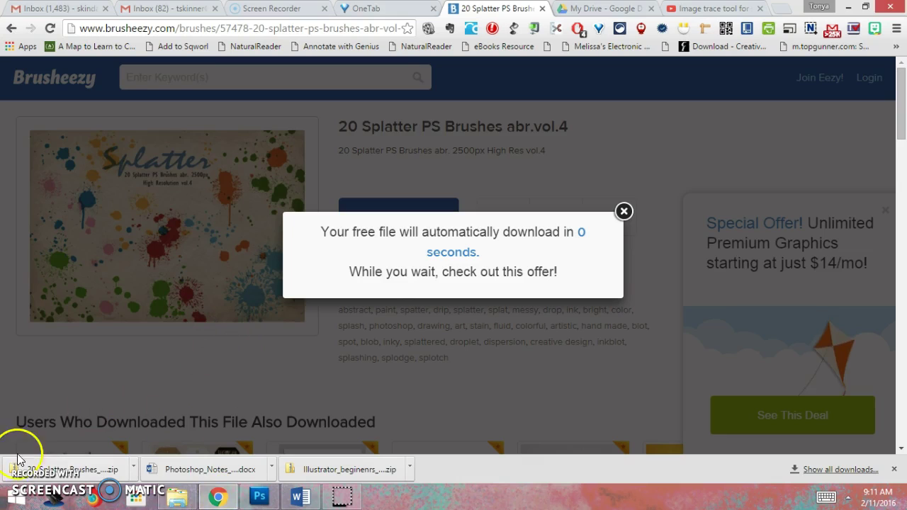
{"action": "left_click", "coordinate": [133, 471]}
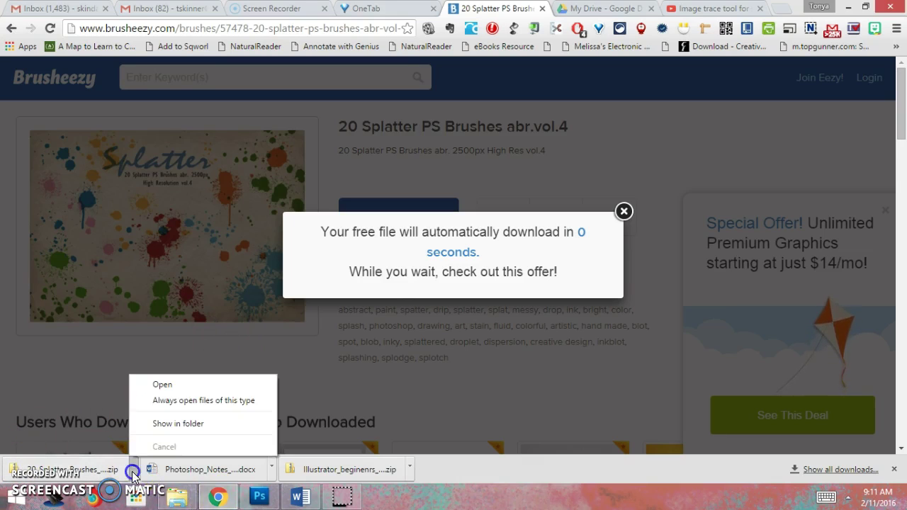
{"action": "left_click", "coordinate": [174, 501]}
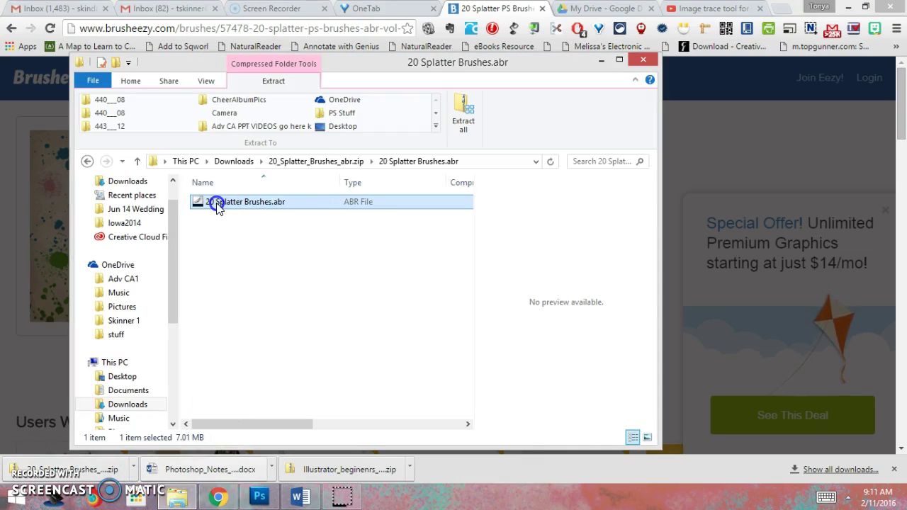
{"action": "scroll", "coordinate": [175, 271], "scroll_direction": "down", "scroll_amount": 3}
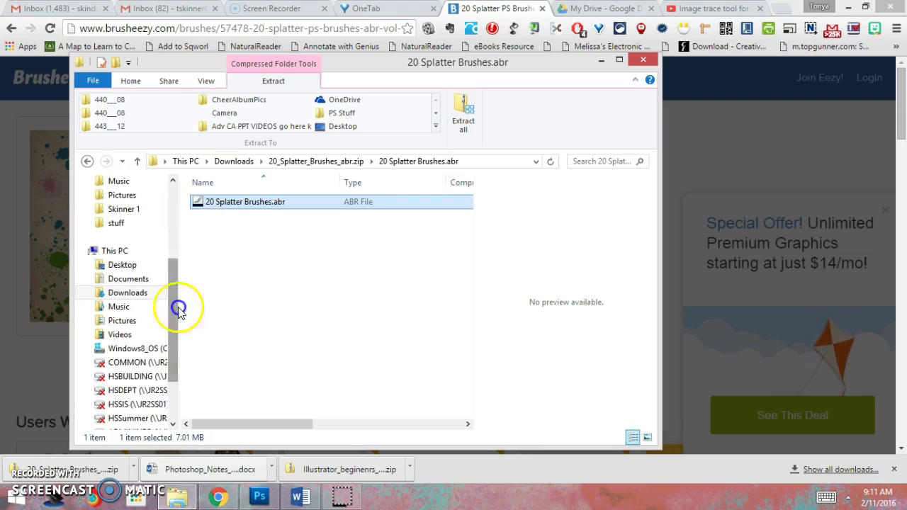
{"action": "mouse_move", "coordinate": [202, 207]}
{"action": "left_mouse_down"}
{"action": "mouse_move", "coordinate": [164, 312]}
{"action": "mouse_move", "coordinate": [137, 323]}
{"action": "left_mouse_up"}
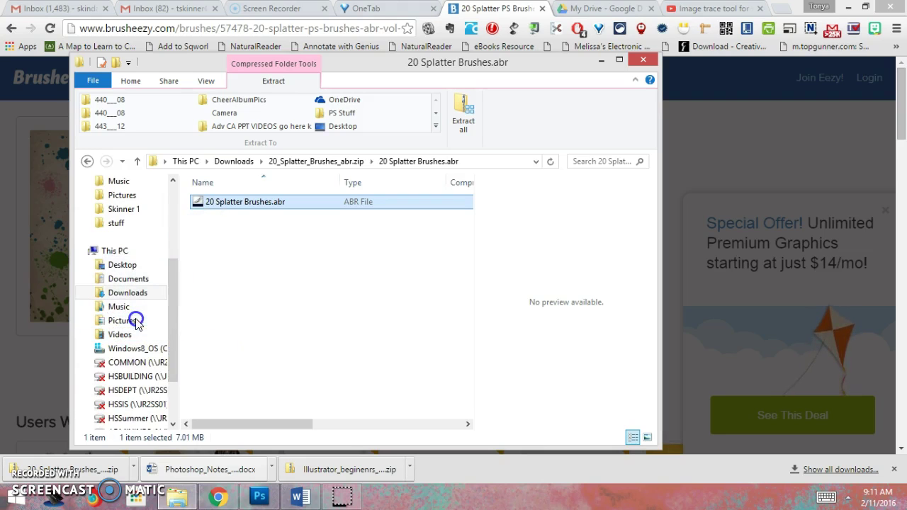
- Switch back to Photoshop and load 20 Splatter Brushes.abr from the Pictures library into the brush presets
{"action": "left_click", "coordinate": [259, 497]}
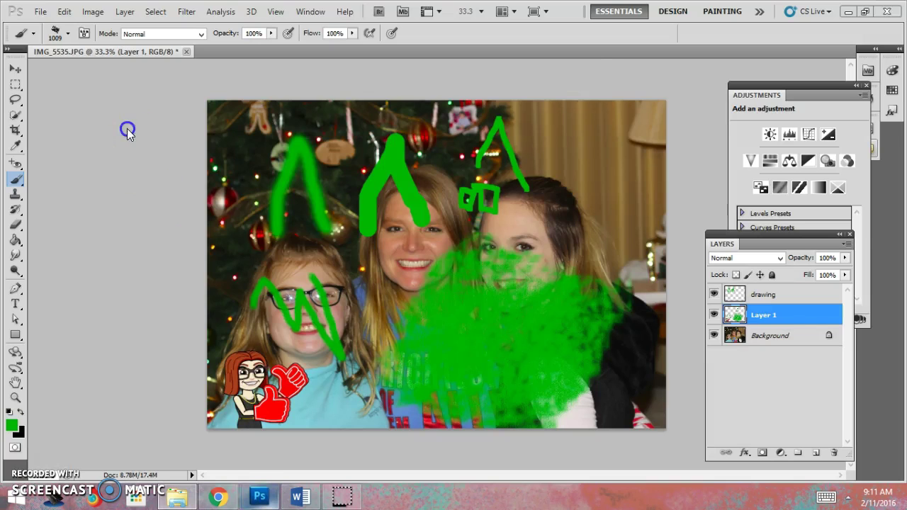
{"action": "left_click", "coordinate": [69, 34]}
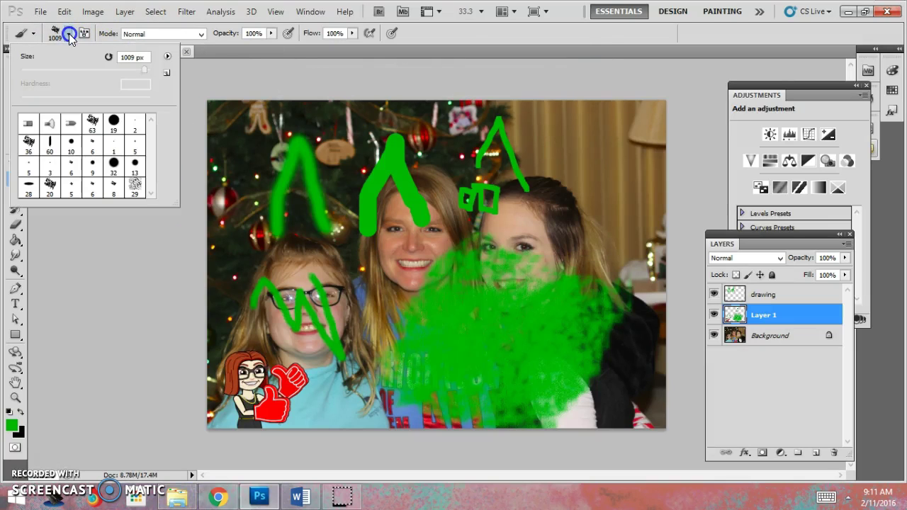
{"action": "left_click", "coordinate": [165, 57]}
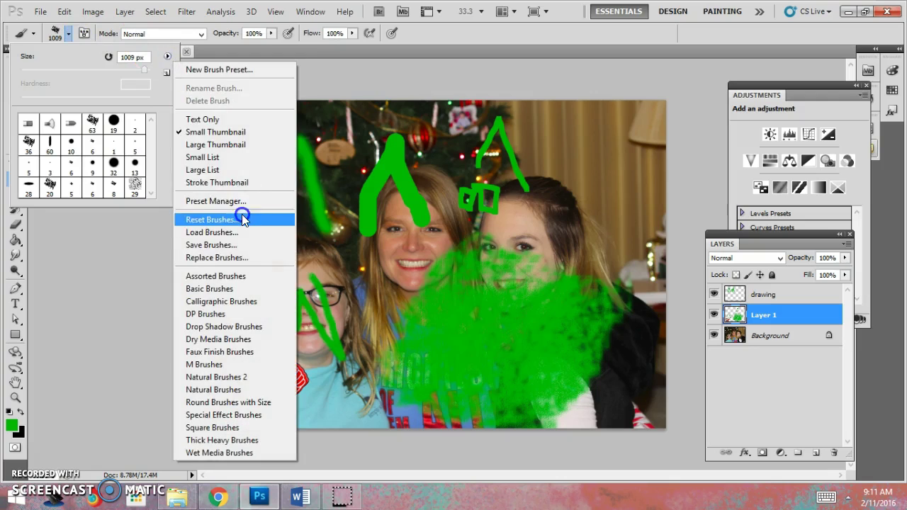
{"action": "left_click", "coordinate": [231, 231]}
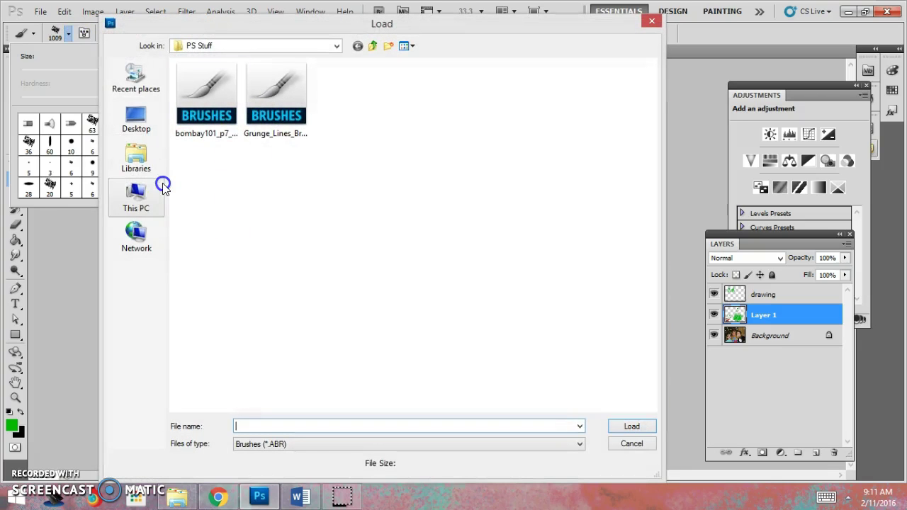
{"action": "left_click", "coordinate": [141, 163]}
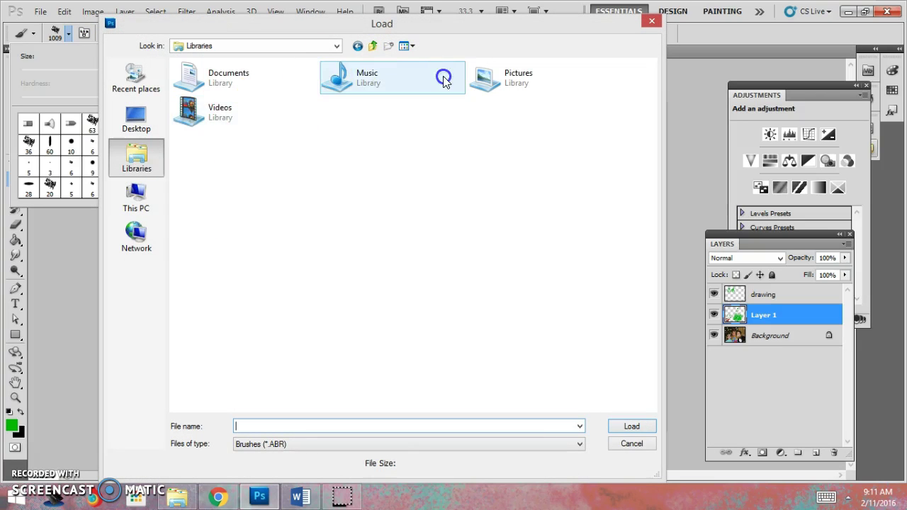
{"action": "double_click", "coordinate": [500, 86]}
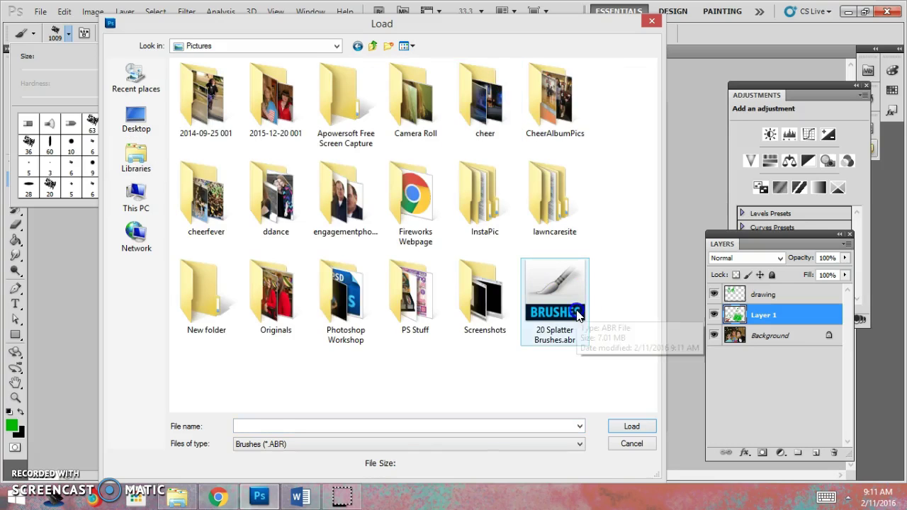
{"action": "double_click", "coordinate": [567, 298]}
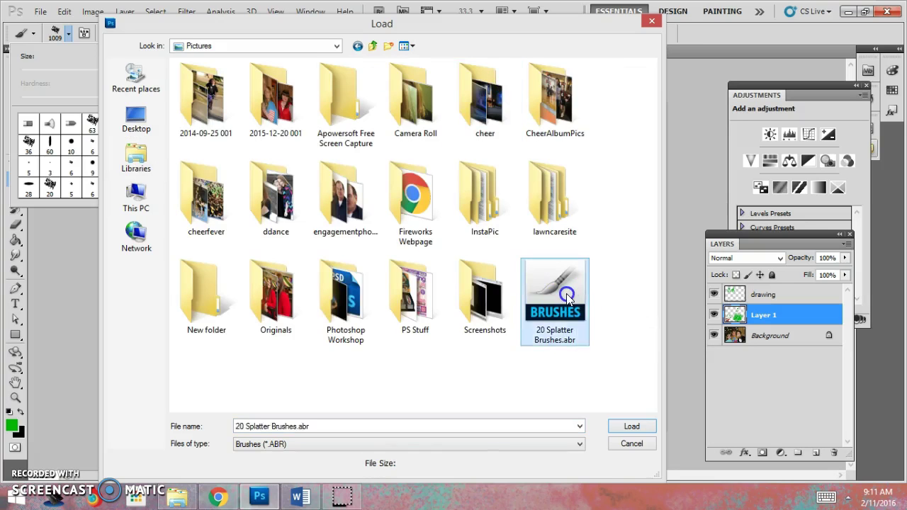
- Choose one of the loaded 2500 px splatter brushes and stamp a green splatter across the photo on Layer 1
{"action": "left_click_drag", "start_coordinate": [151, 136], "coordinate": [154, 187]}
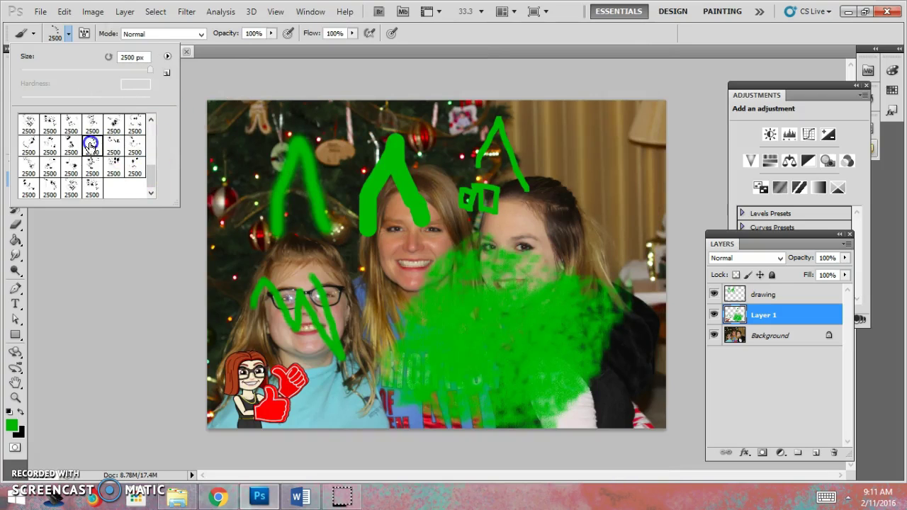
{"action": "double_click", "coordinate": [115, 154]}
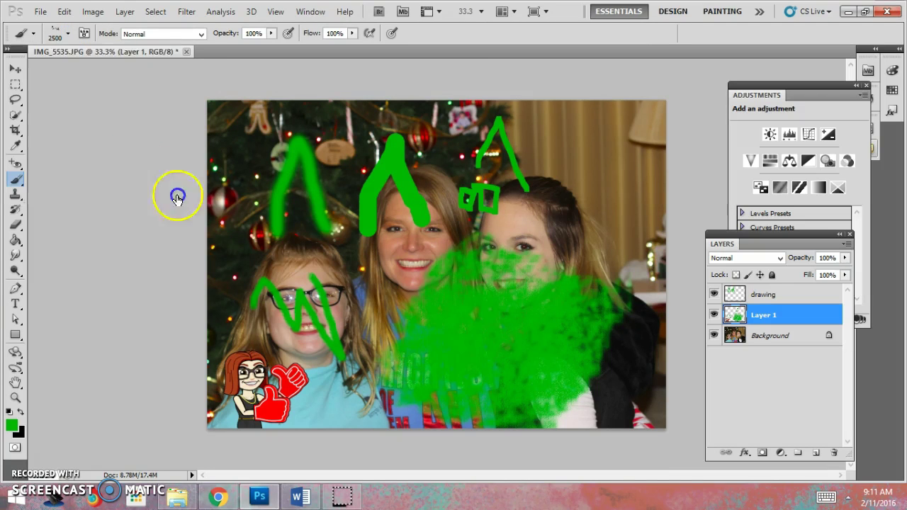
{"action": "left_click", "coordinate": [396, 340]}
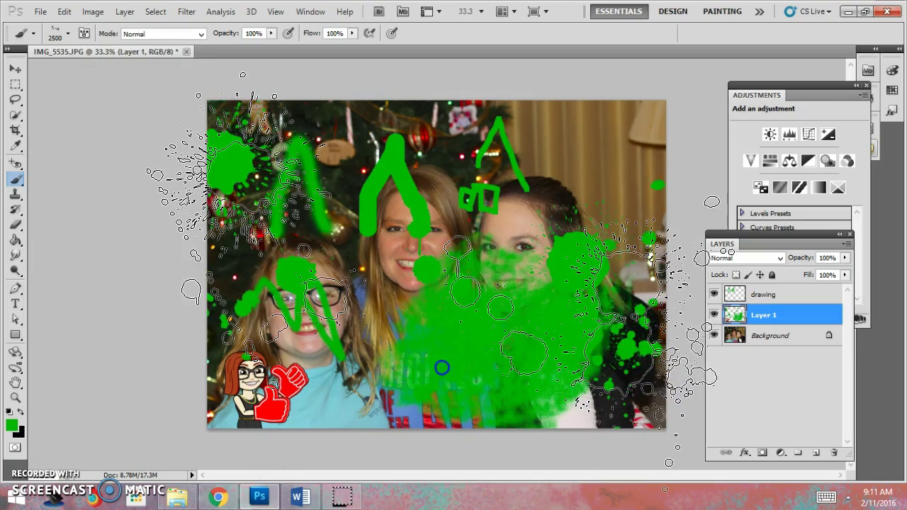
- Reduce the splatter brush to 1600 px and stamp another green splatter on Layer 1
{"action": "key", "text": "bracketleft"}
{"action": "key", "text": "bracketleft"}
{"action": "key", "text": "bracketleft"}
{"action": "key", "text": "bracketleft"}
{"action": "key", "text": "bracketleft"}
{"action": "key", "text": "bracketleft"}
{"action": "key", "text": "bracketleft"}
{"action": "key", "text": "bracketleft"}
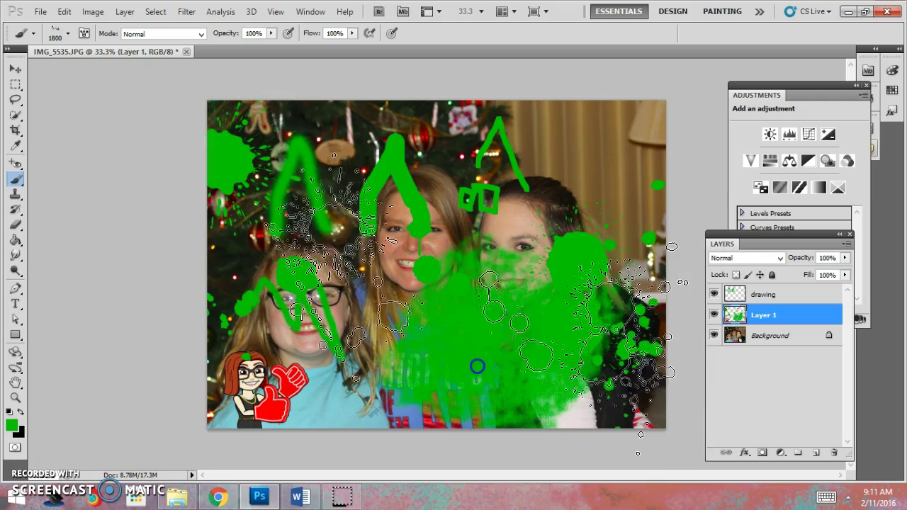
{"action": "left_click", "coordinate": [423, 304]}
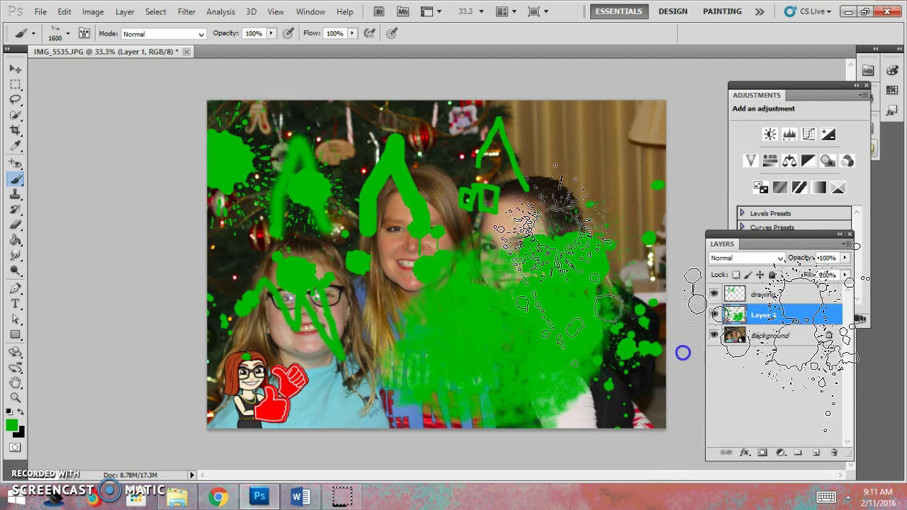
- Hide Layer 1 and the drawing layer, and add a new empty layer above Layer 1
{"action": "left_click", "coordinate": [715, 317]}
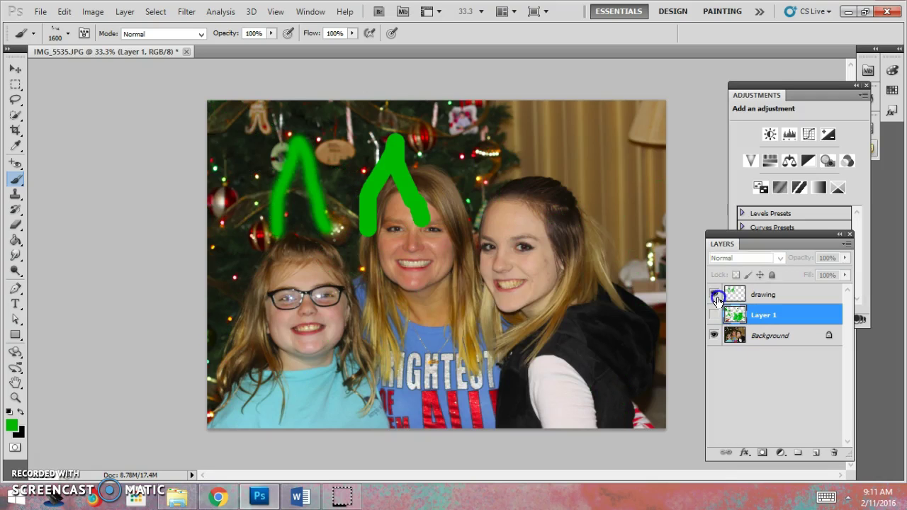
{"action": "left_click", "coordinate": [715, 295]}
{"action": "left_click", "coordinate": [819, 454]}
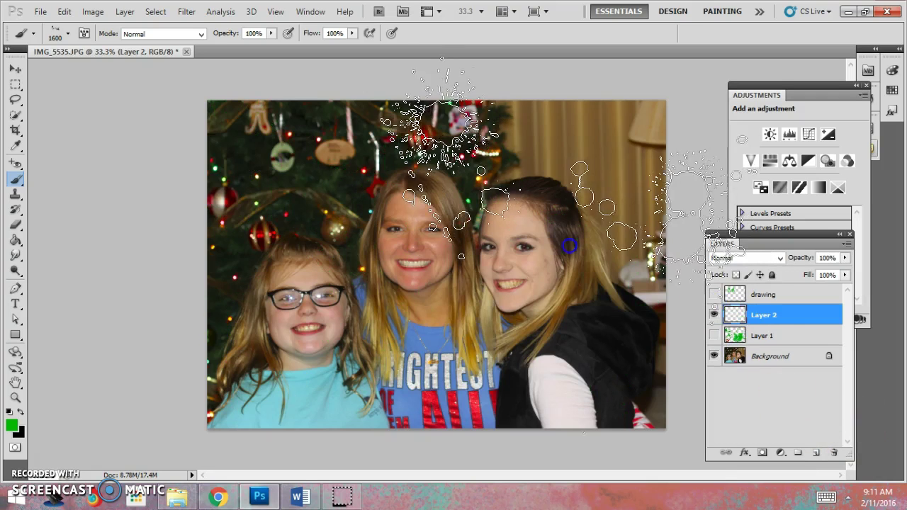
- Try a 1600 px green splatter stamp across the photo on the new layer and undo it
{"action": "left_click", "coordinate": [430, 284]}
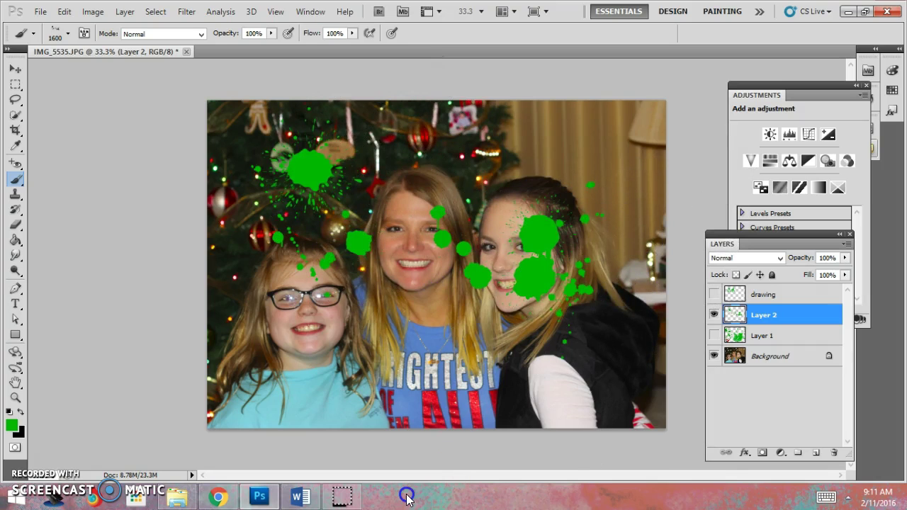
{"action": "key", "text": "ctrl+z"}
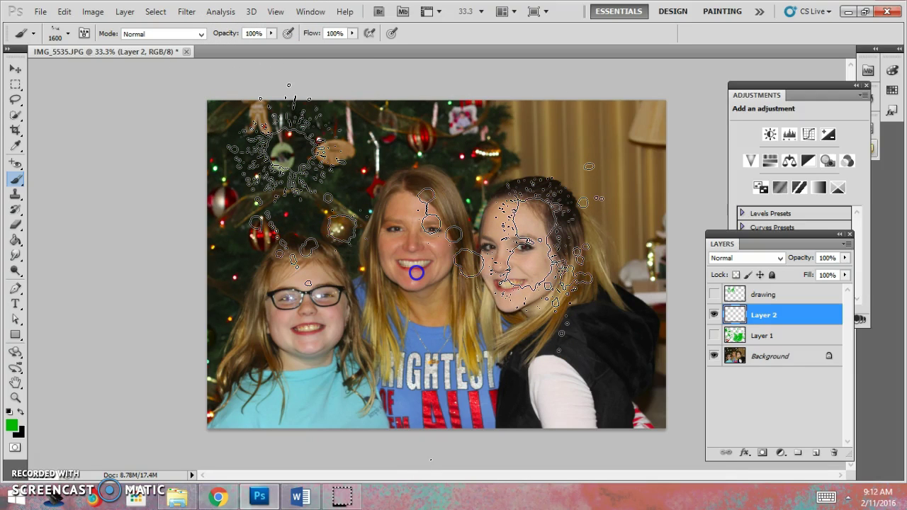
- Reduce the splatter brush to 900 px and stamp one green splatter over the middle and right-hand faces on Layer 2
{"action": "key", "text": "bracketleft"}
{"action": "key", "text": "bracketleft"}
{"action": "key", "text": "bracketleft"}
{"action": "key", "text": "bracketleft"}
{"action": "key", "text": "bracketleft"}
{"action": "key", "text": "bracketleft"}
{"action": "key", "text": "bracketleft"}
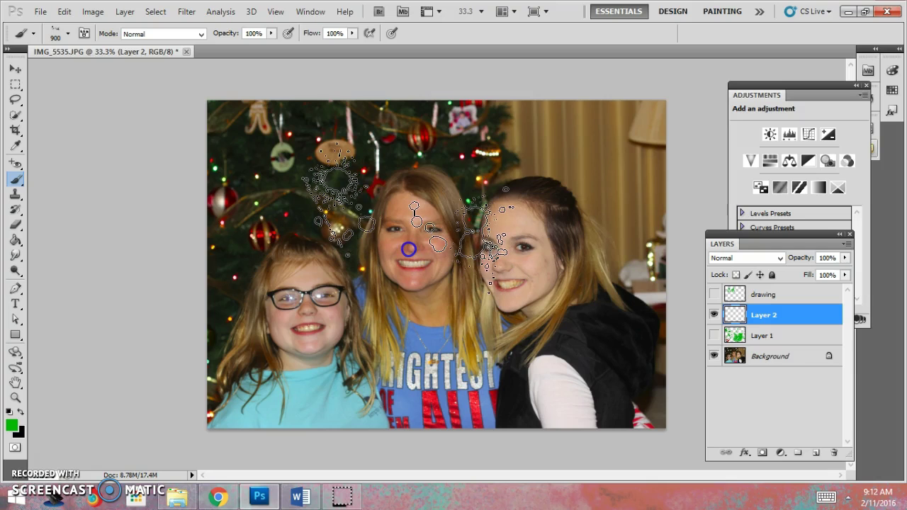
{"action": "left_click", "coordinate": [381, 231]}
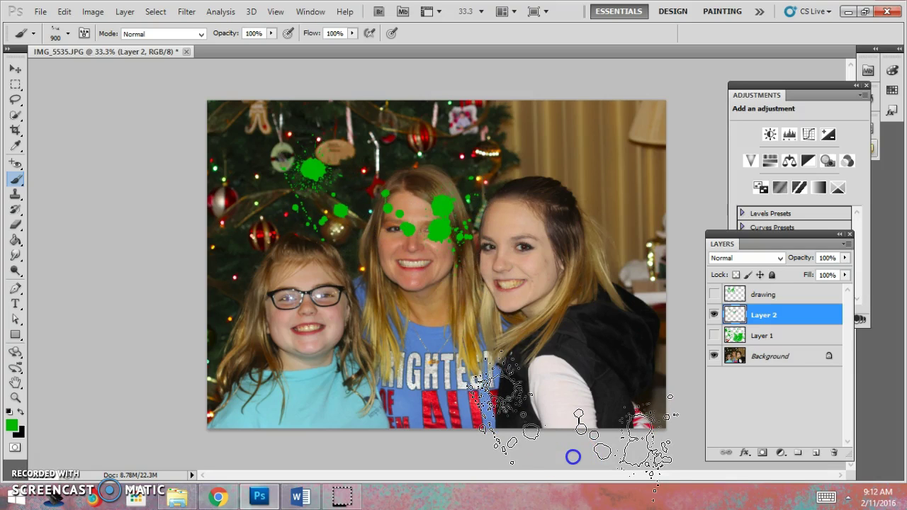
{"action": "key", "text": "ctrl+z"}
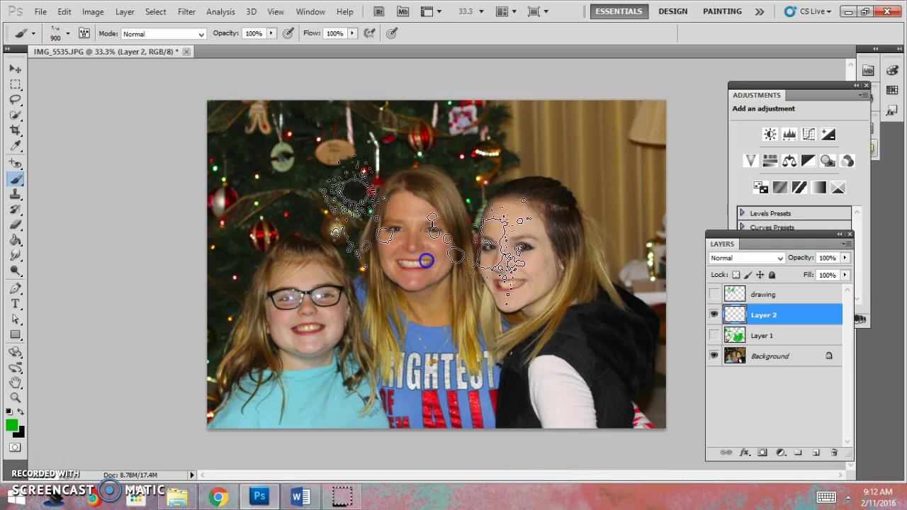
{"action": "left_click", "coordinate": [426, 261]}
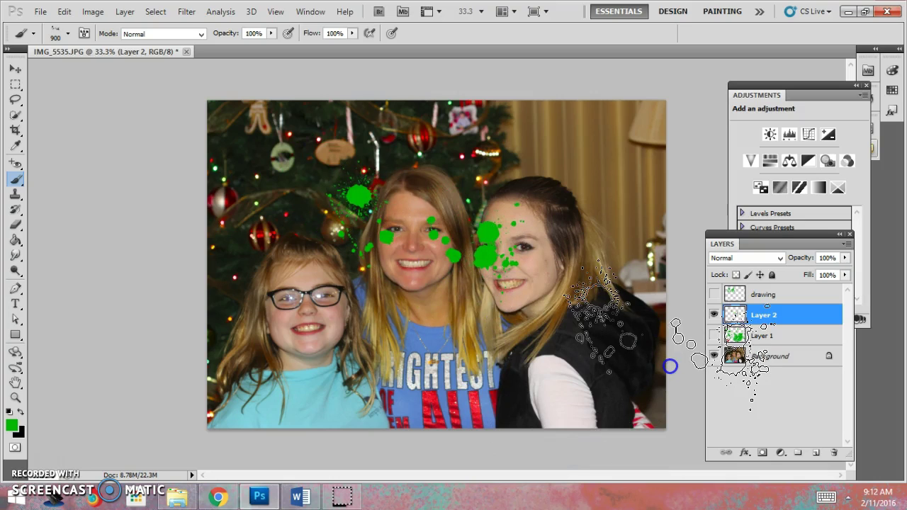
- Transform the splatter on Layer 2: rotate it to about -16.85°, scale it to about 68%, and move it onto the Christmas tree
{"action": "key", "text": "ctrl+t"}
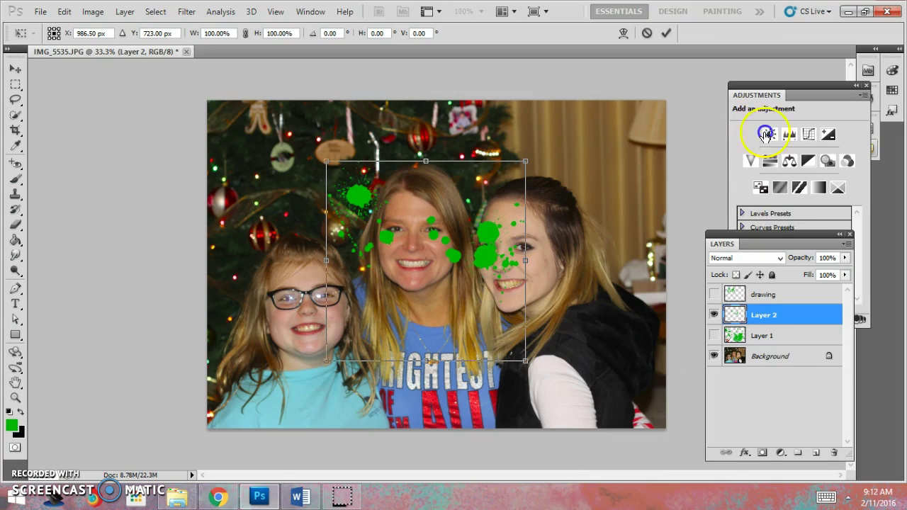
{"action": "left_click_drag", "start_coordinate": [550, 140], "coordinate": [513, 121]}
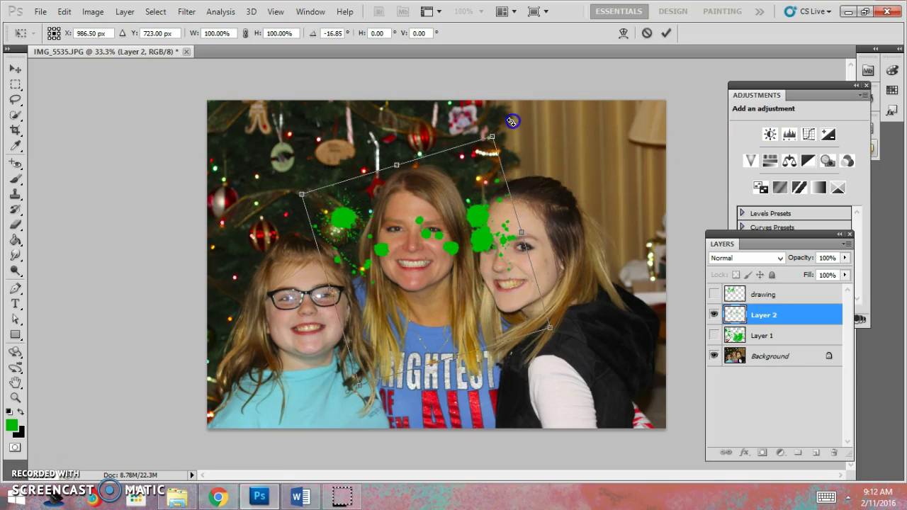
{"action": "left_click_drag", "start_coordinate": [552, 331], "coordinate": [470, 297]}
{"action": "left_click_drag", "start_coordinate": [433, 216], "coordinate": [357, 179]}
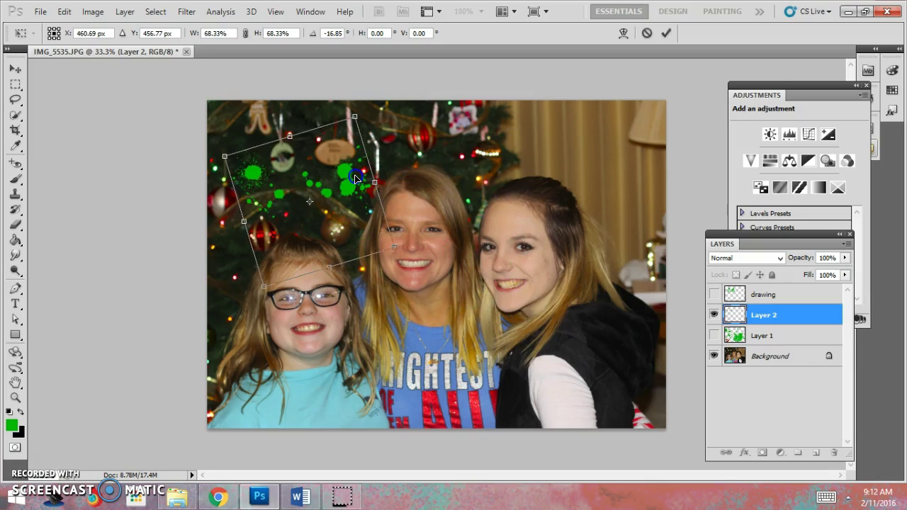
{"action": "key", "text": "Return"}
{"action": "key", "text": "b"}
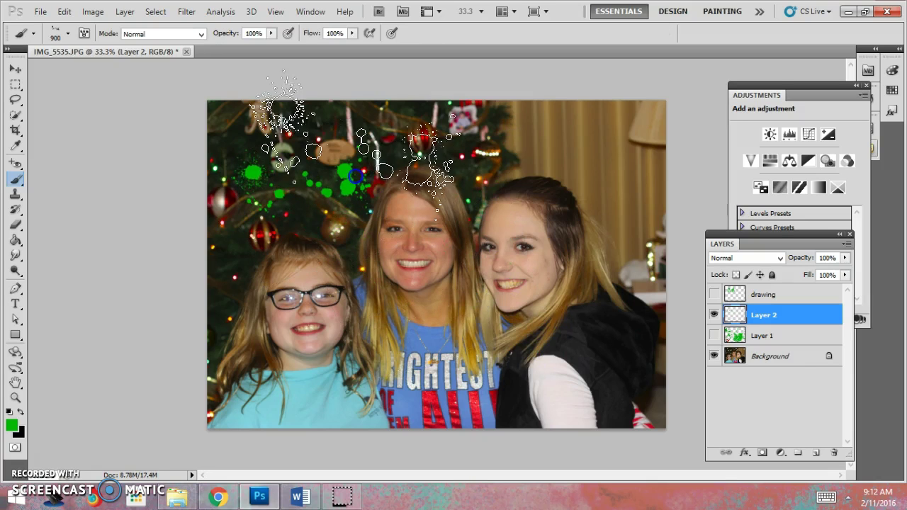
- Show the detailed Brush settings beside the faces and rotate the splatter brush tip to an angle of about -156°
{"action": "left_click", "coordinate": [312, 12]}
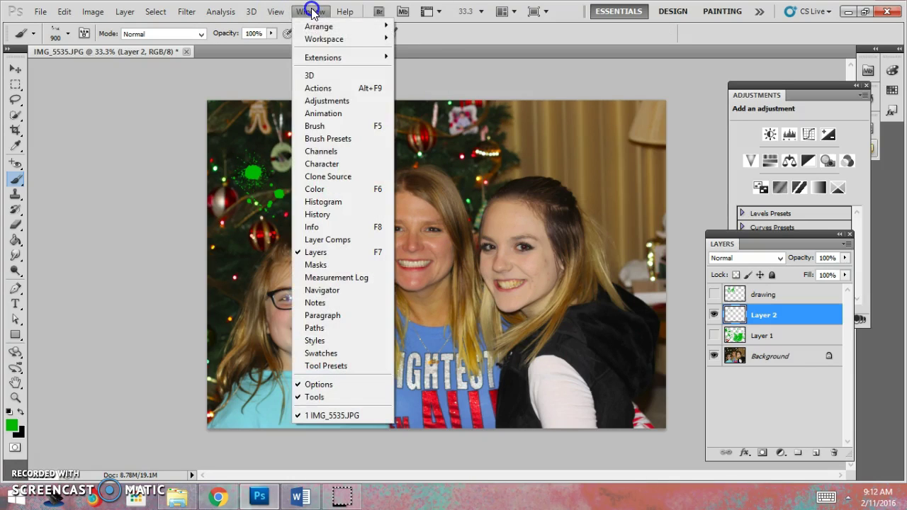
{"action": "left_click", "coordinate": [336, 127]}
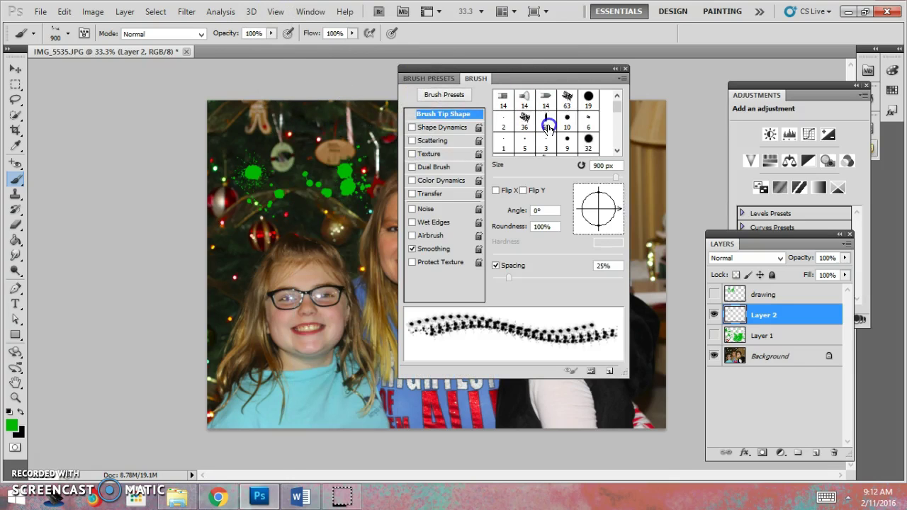
{"action": "mouse_move", "coordinate": [535, 73]}
{"action": "left_mouse_down"}
{"action": "mouse_move", "coordinate": [593, 85]}
{"action": "mouse_move", "coordinate": [629, 78]}
{"action": "left_mouse_up"}
{"action": "left_click", "coordinate": [702, 208]}
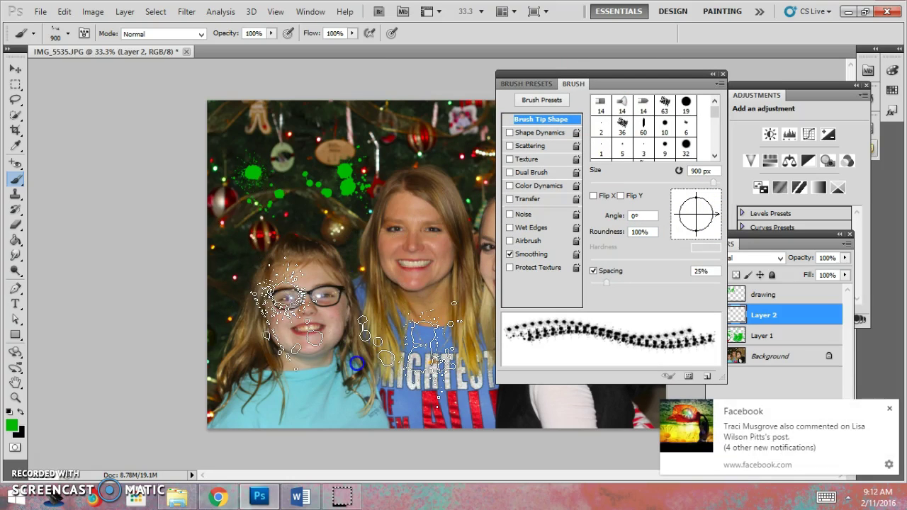
{"action": "left_click_drag", "start_coordinate": [716, 216], "coordinate": [710, 202]}
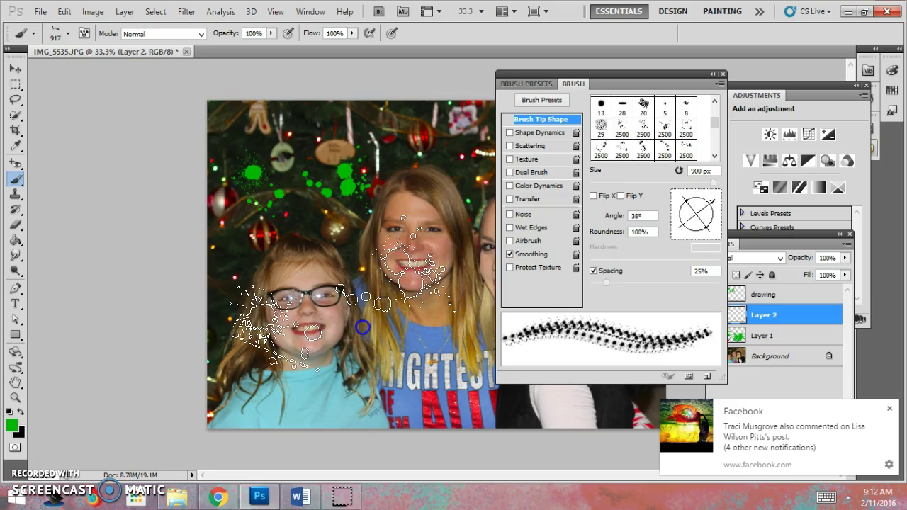
{"action": "left_click_drag", "start_coordinate": [706, 206], "coordinate": [686, 203]}
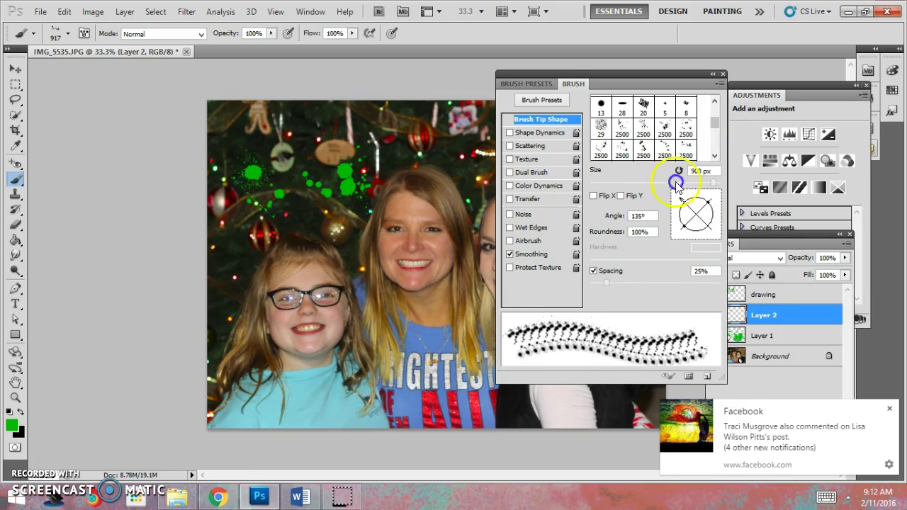
{"action": "left_click_drag", "start_coordinate": [681, 202], "coordinate": [678, 221]}
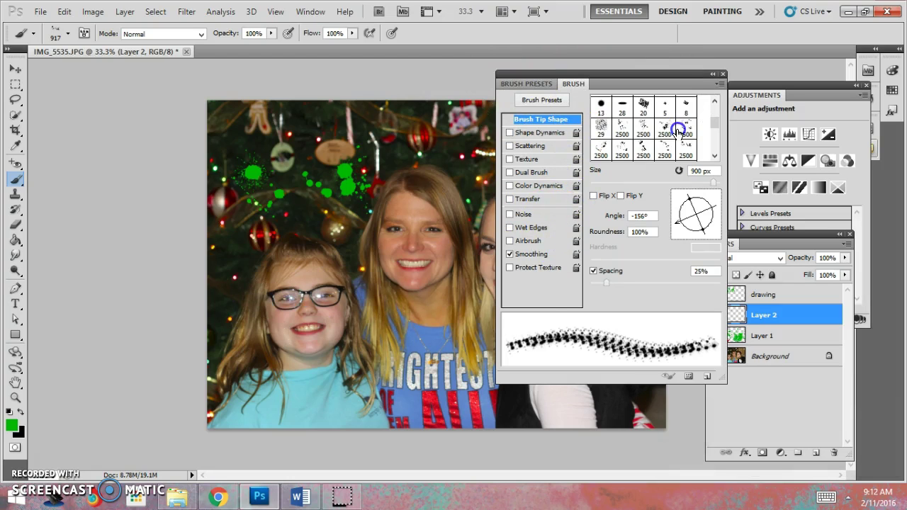
- Close the Brush settings, switch to Word and read through the pages of Photoshop Notes Sheet #2
{"action": "left_click", "coordinate": [723, 74]}
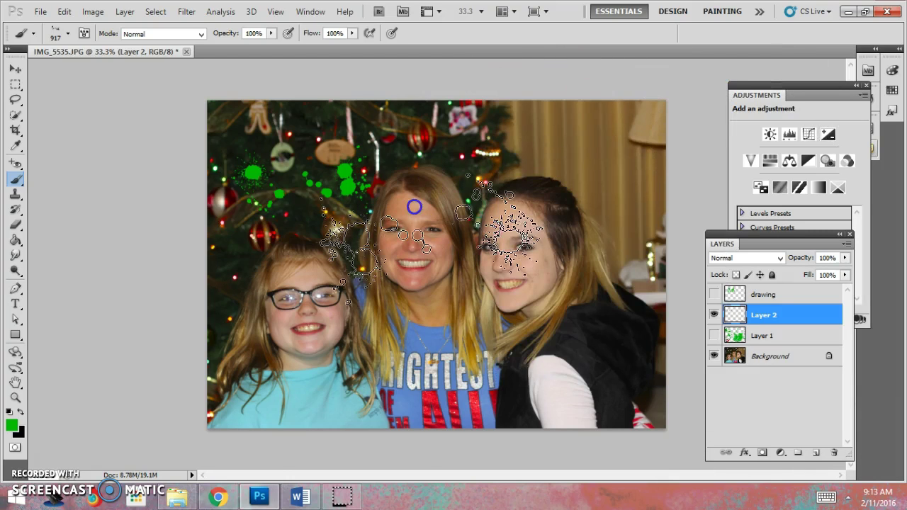
{"action": "left_click", "coordinate": [303, 498]}
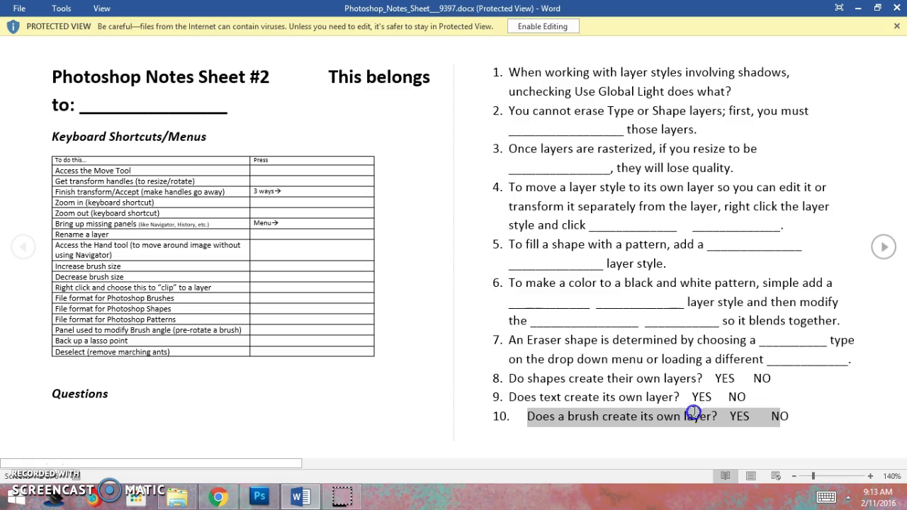
{"action": "left_click", "coordinate": [888, 248]}
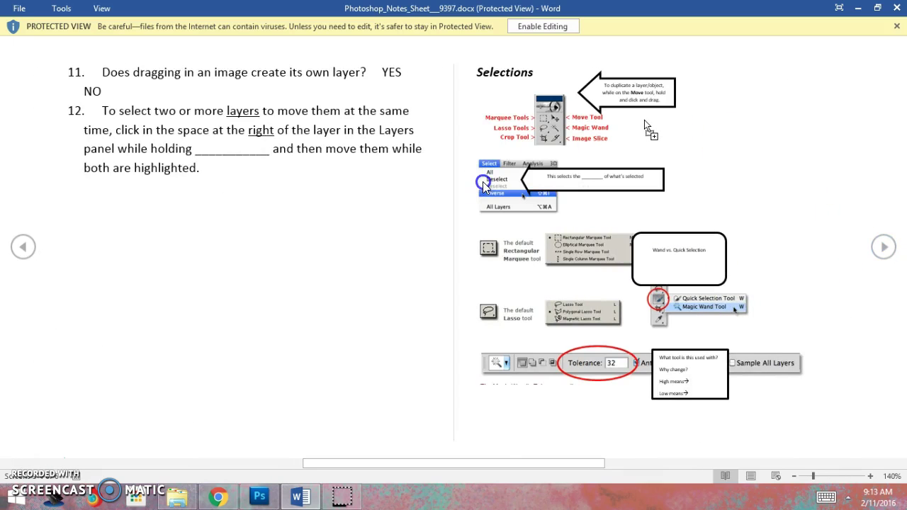
{"action": "left_click", "coordinate": [885, 250]}
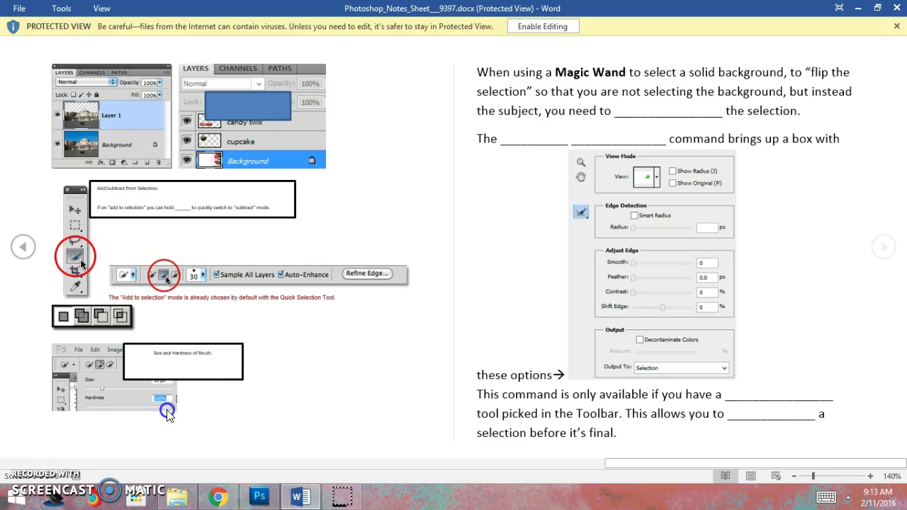
{"action": "left_click", "coordinate": [23, 247]}
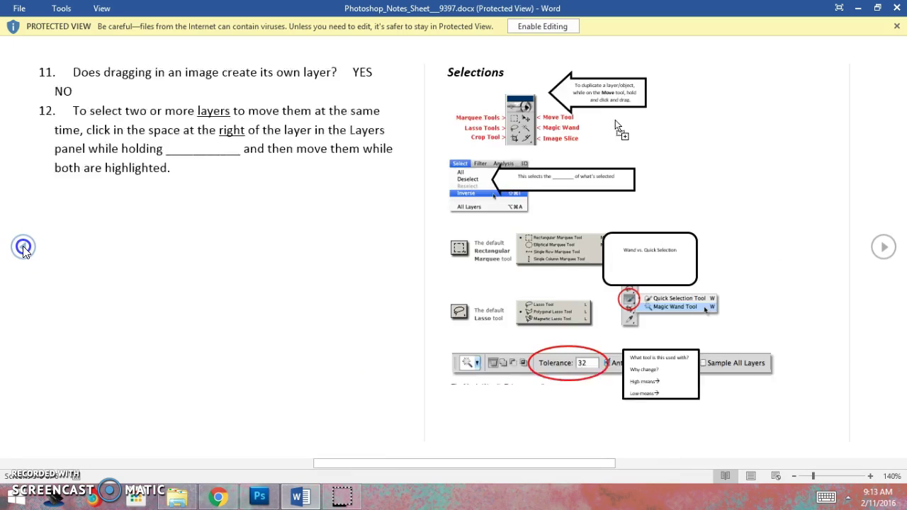
{"action": "left_click", "coordinate": [23, 247]}
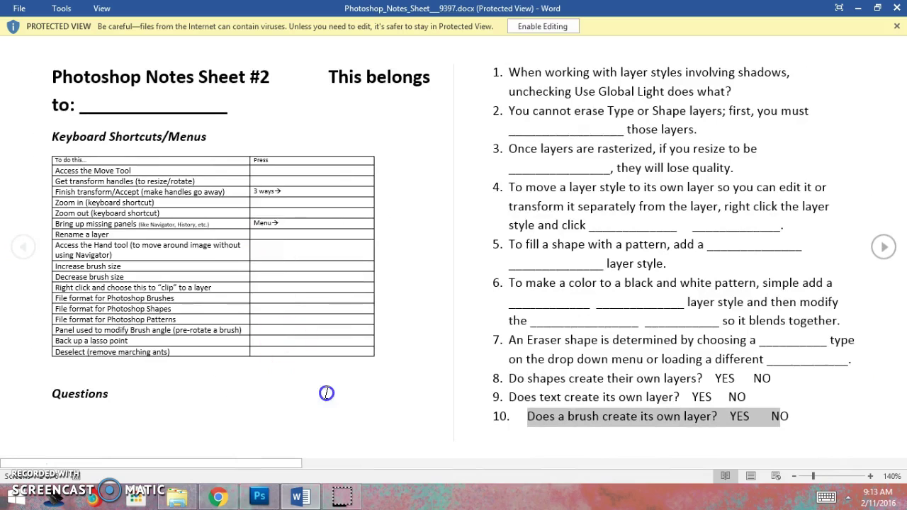
- Switch to Chrome, dismiss the download pop-up on the splatter brushes page and go to the Brusheezy home page
{"action": "left_click", "coordinate": [218, 496]}
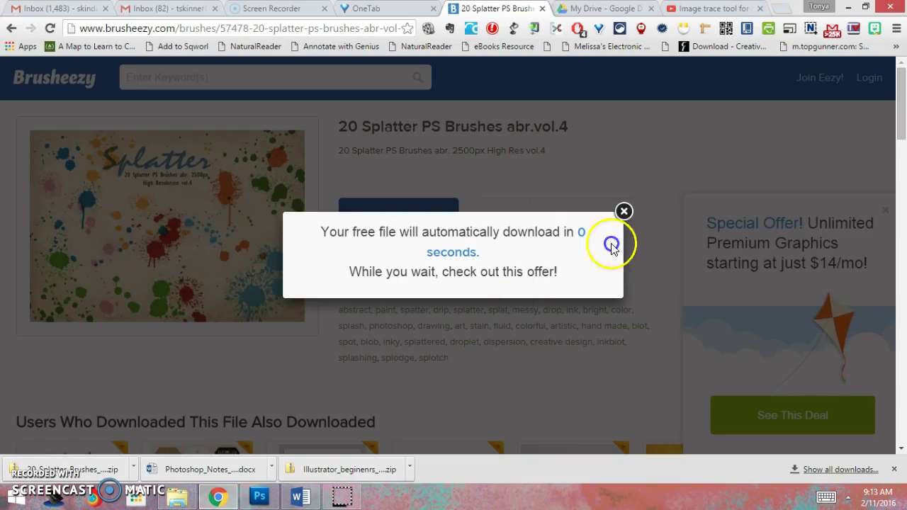
{"action": "left_click", "coordinate": [624, 211]}
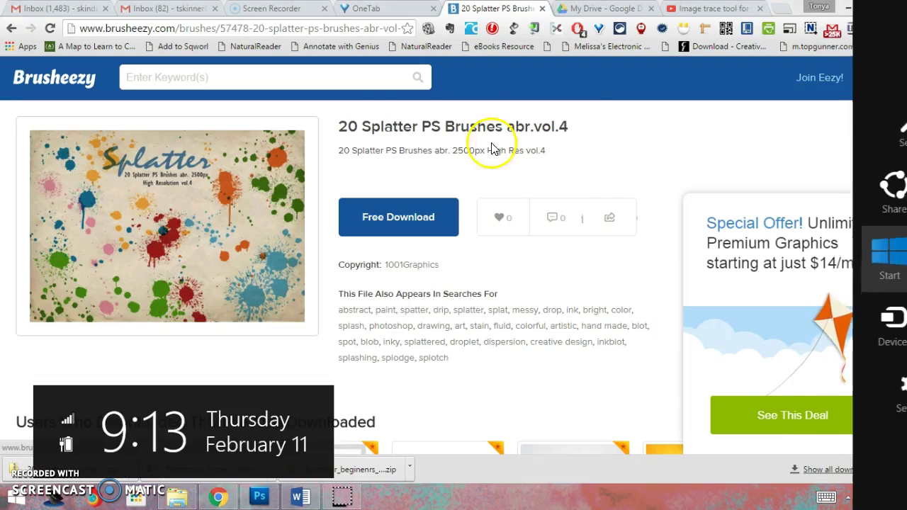
{"action": "left_click", "coordinate": [69, 84]}
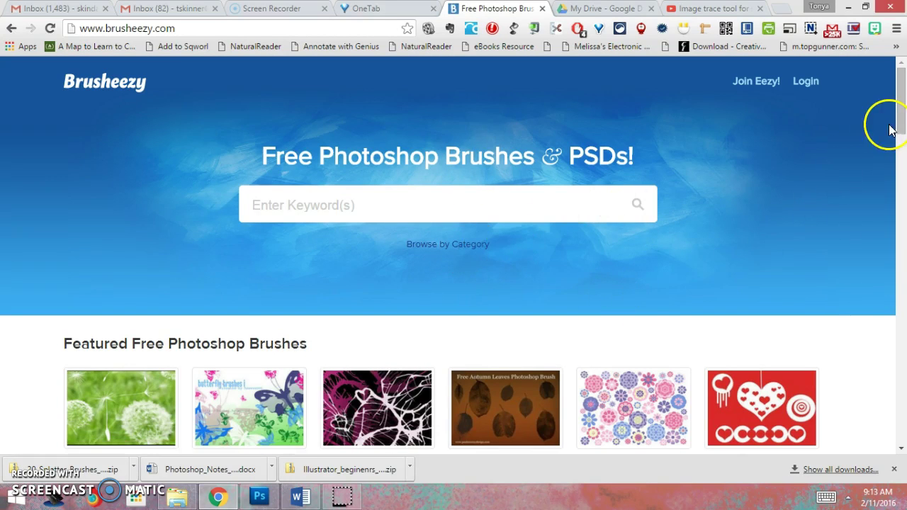
- Download the Black and White Paisley Pattern from the Featured Free Photoshop Patterns
{"action": "scroll", "coordinate": [895, 156], "scroll_direction": "down", "scroll_amount": 5}
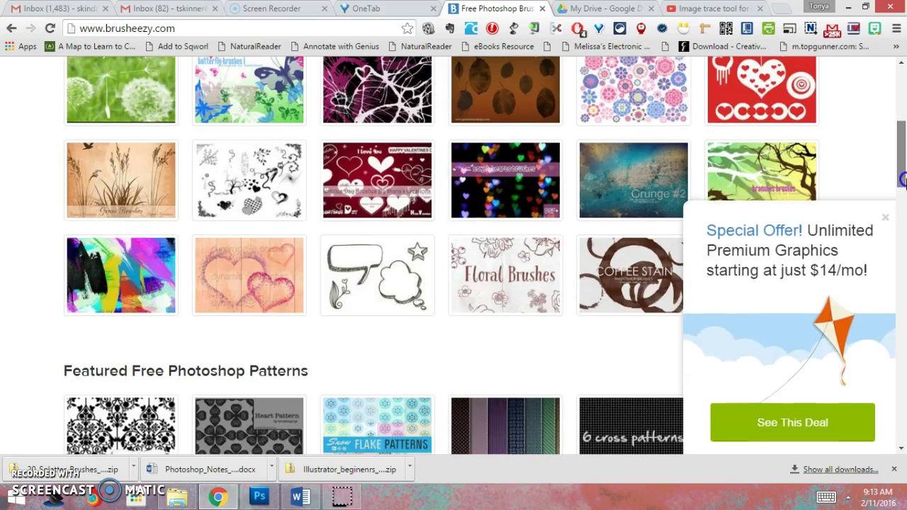
{"action": "left_click", "coordinate": [886, 210]}
{"action": "left_click_drag", "start_coordinate": [900, 172], "coordinate": [902, 210]}
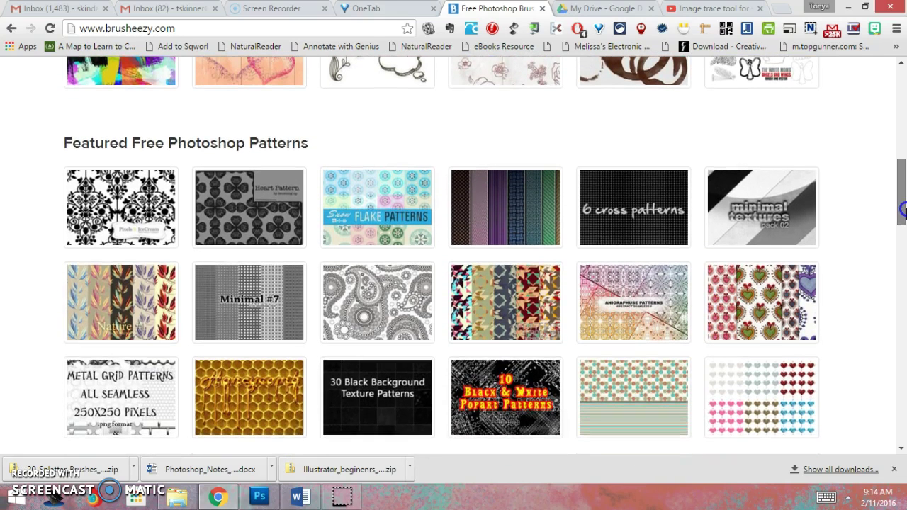
{"action": "left_click", "coordinate": [378, 312]}
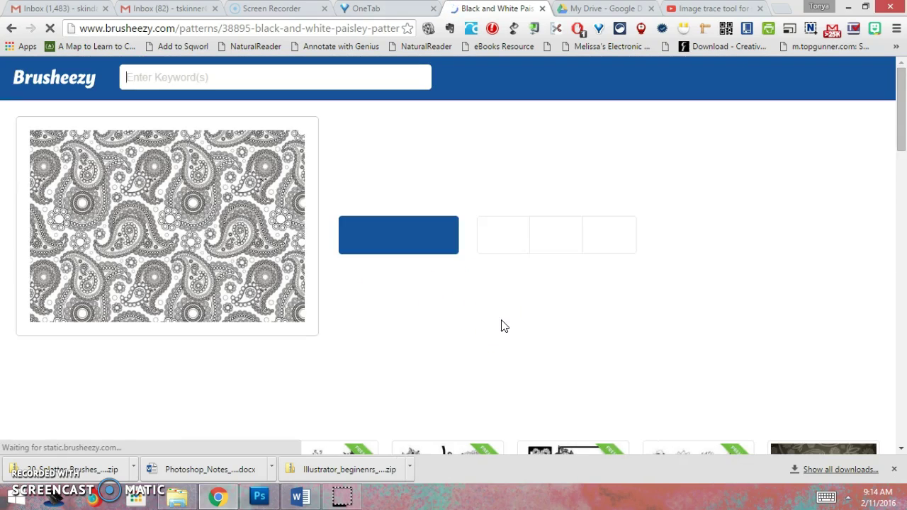
{"action": "left_click", "coordinate": [399, 245]}
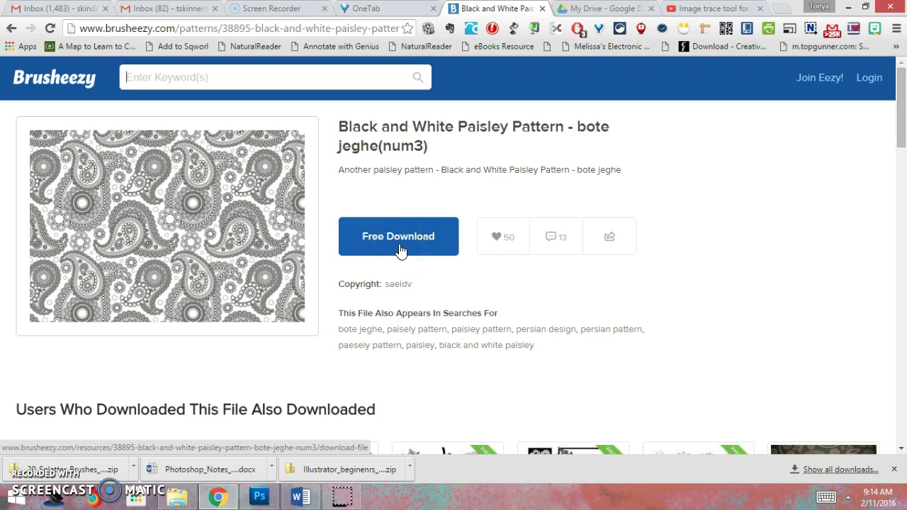
{"action": "left_click", "coordinate": [400, 245]}
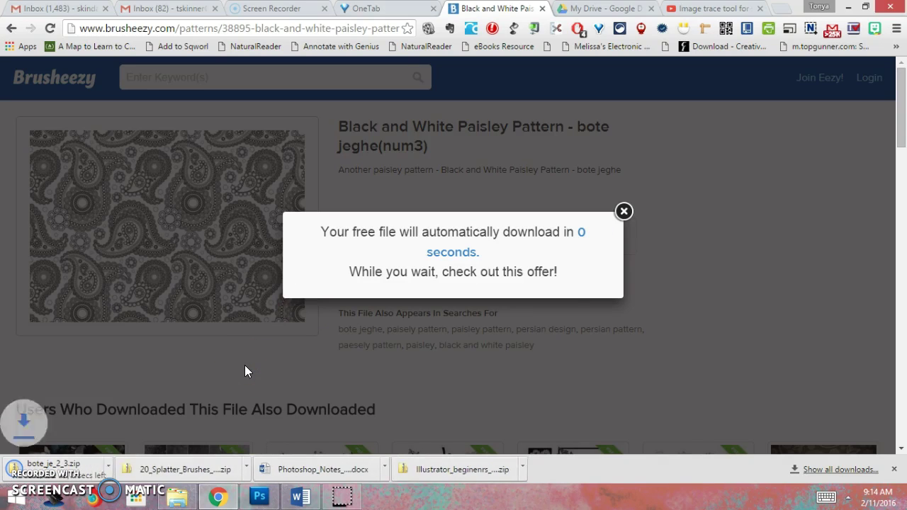
- Open the downloaded bote_je_2_3.zip, copy bote_je_2_3.pat from its folder into Pictures, and close the archive window
{"action": "left_click", "coordinate": [90, 475]}
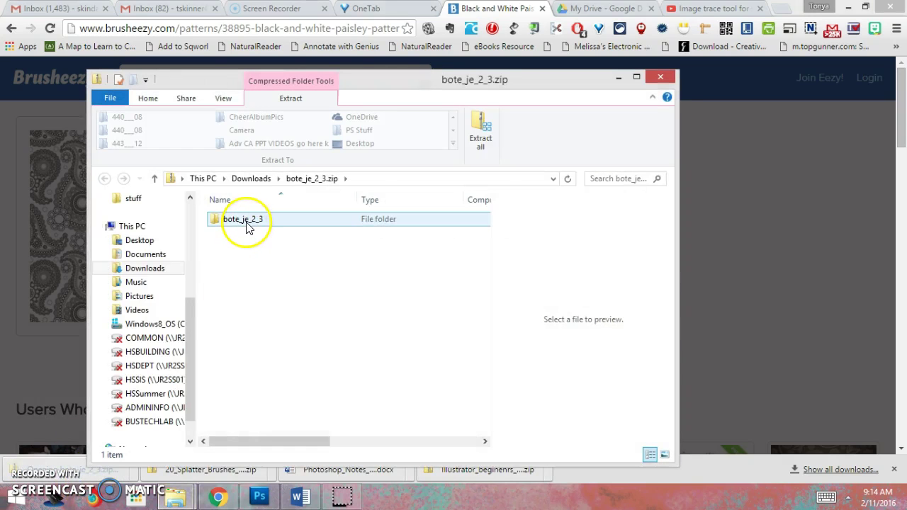
{"action": "double_click", "coordinate": [246, 225]}
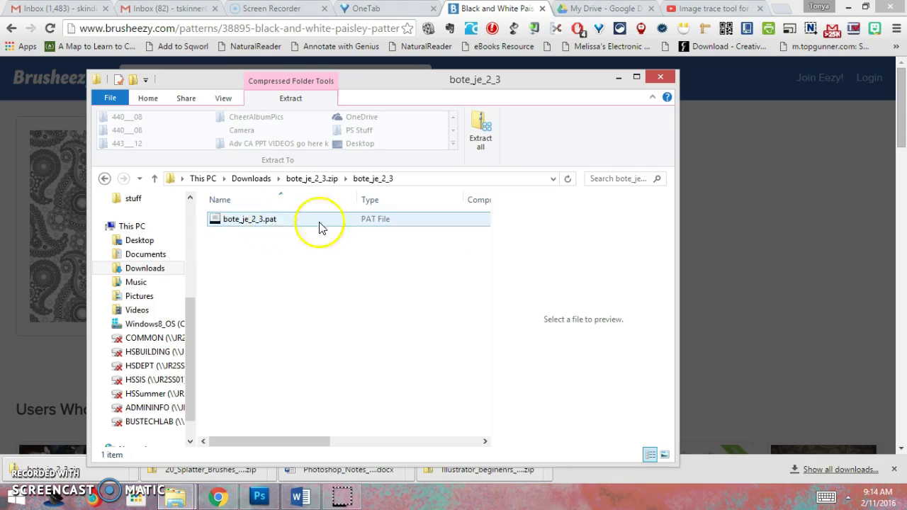
{"action": "left_click", "coordinate": [374, 222]}
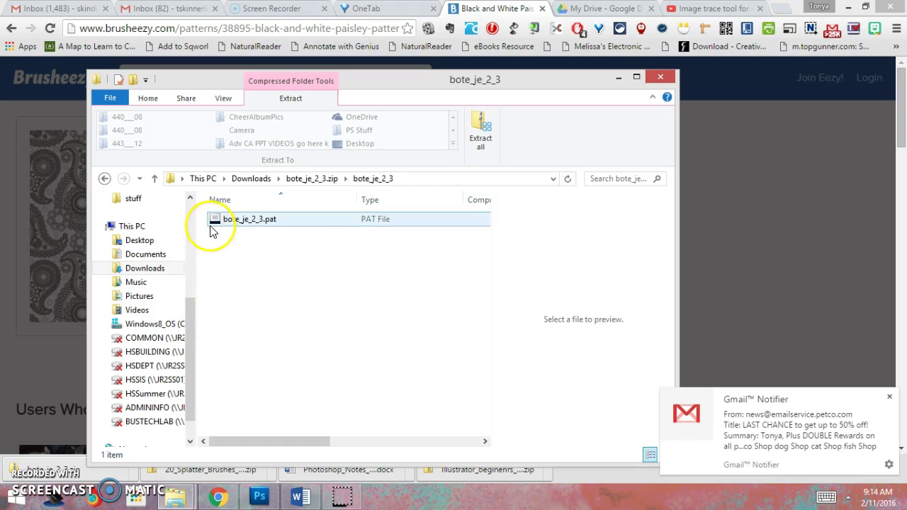
{"action": "left_click_drag", "start_coordinate": [212, 225], "coordinate": [167, 301]}
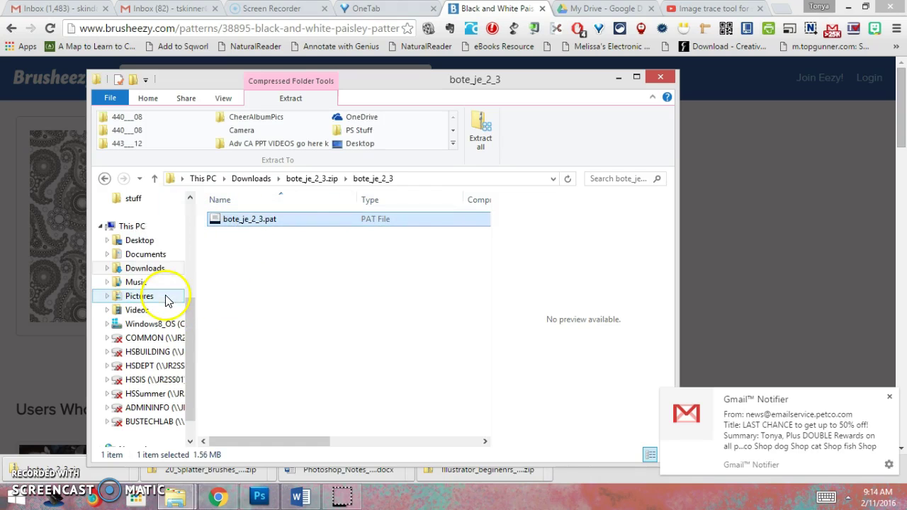
{"action": "left_click", "coordinate": [665, 80]}
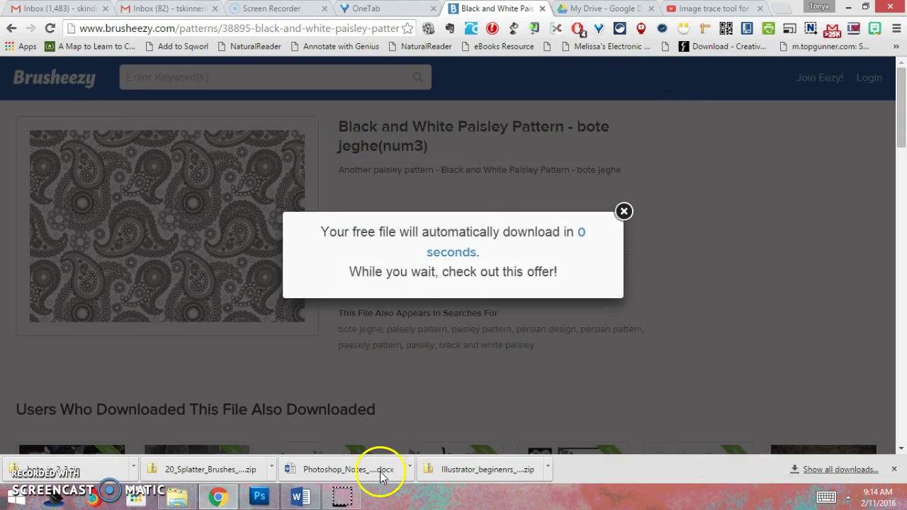
- Switch to Photoshop and draw a green rectangle shape over the right-hand person's chin and torso
{"action": "left_click", "coordinate": [259, 496]}
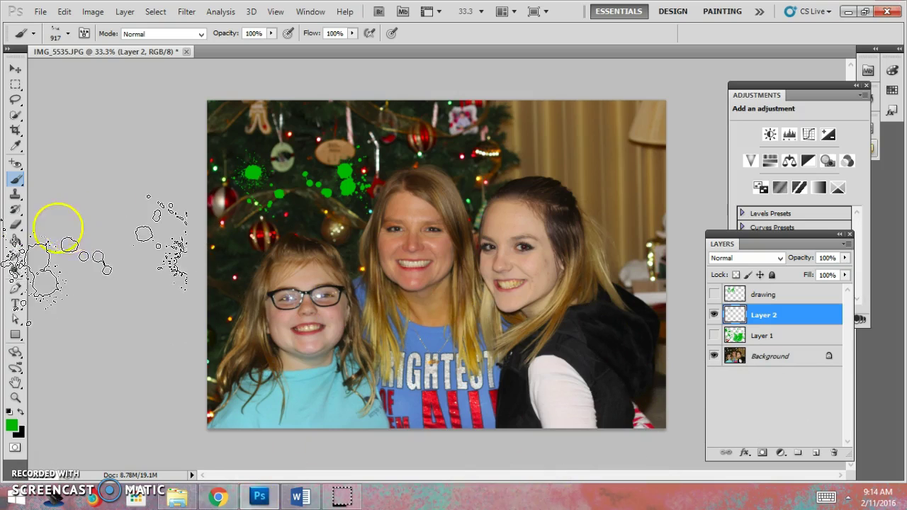
{"action": "left_click", "coordinate": [15, 334]}
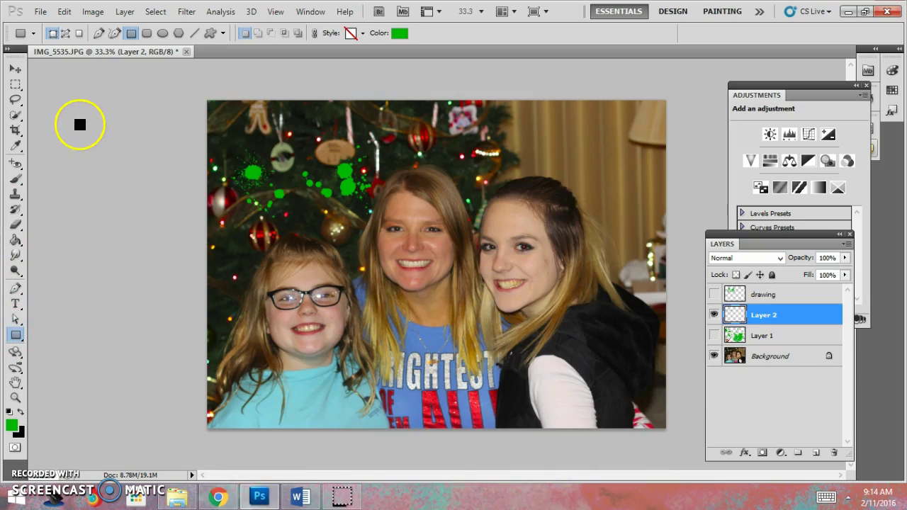
{"action": "left_click_drag", "start_coordinate": [517, 268], "coordinate": [632, 398]}
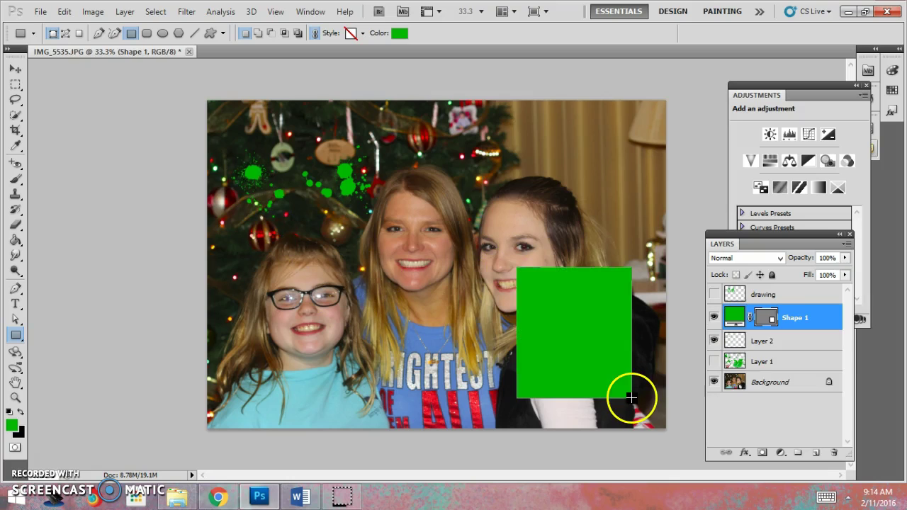
- Start a Pattern Overlay on the rectangle layer and load bote_je_2_3.pat from the Pictures library into the patterns
{"action": "left_click", "coordinate": [745, 452]}
{"action": "left_click", "coordinate": [773, 430]}
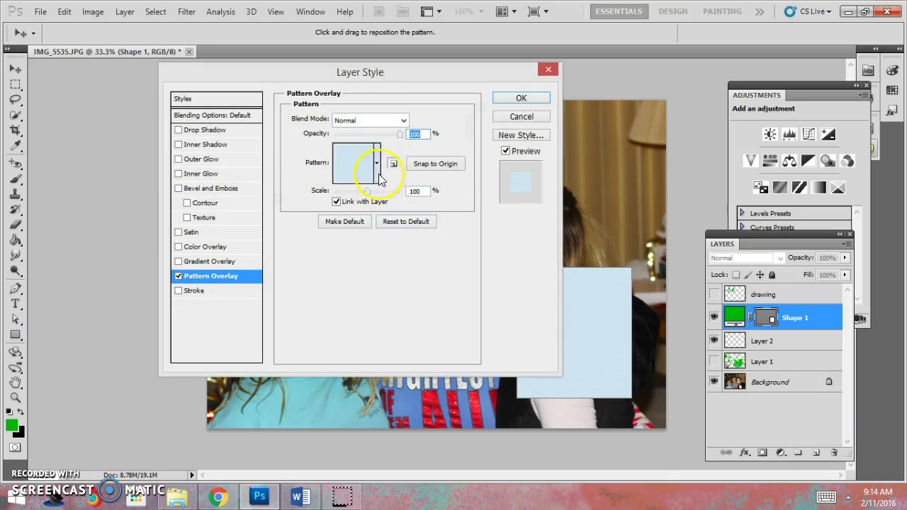
{"action": "left_click", "coordinate": [377, 171]}
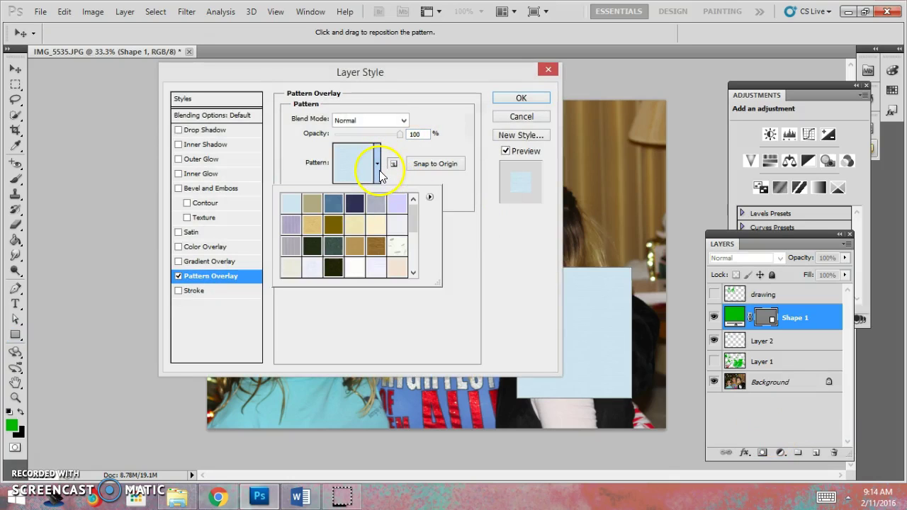
{"action": "left_click", "coordinate": [431, 199]}
{"action": "left_click", "coordinate": [465, 331]}
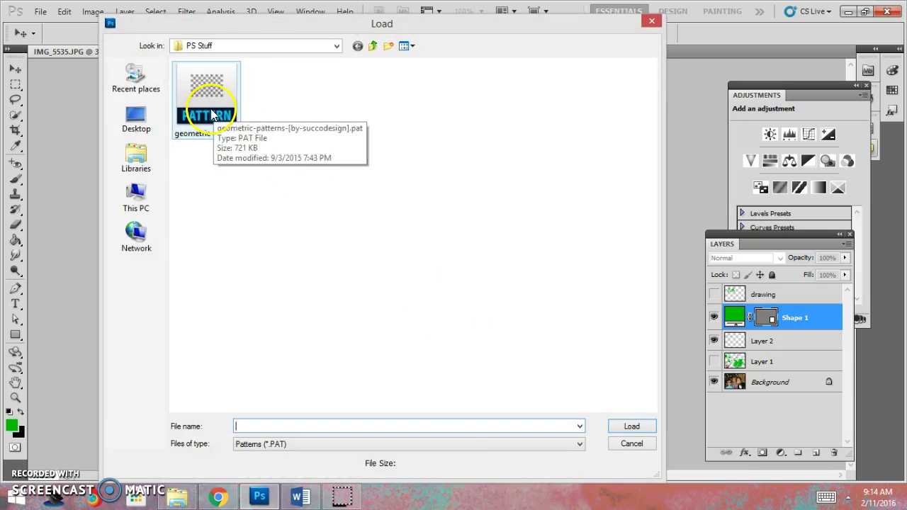
{"action": "left_click", "coordinate": [135, 160]}
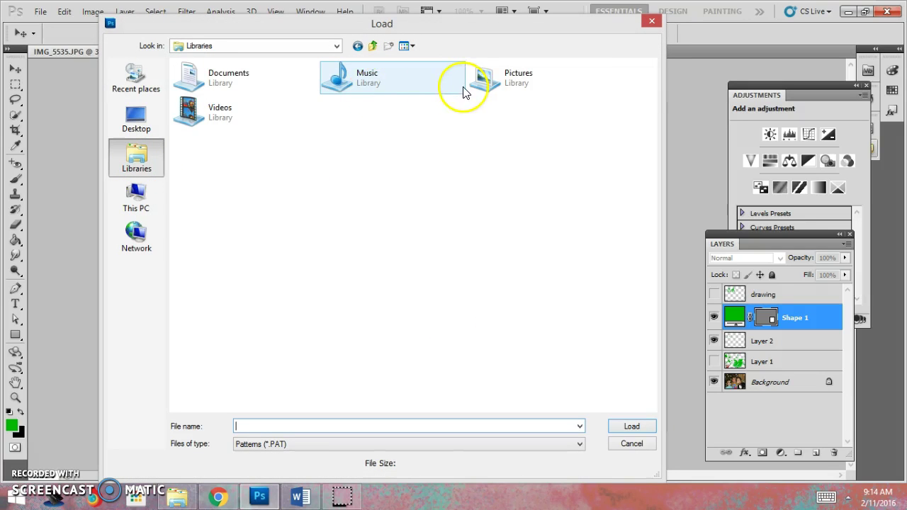
{"action": "double_click", "coordinate": [489, 83]}
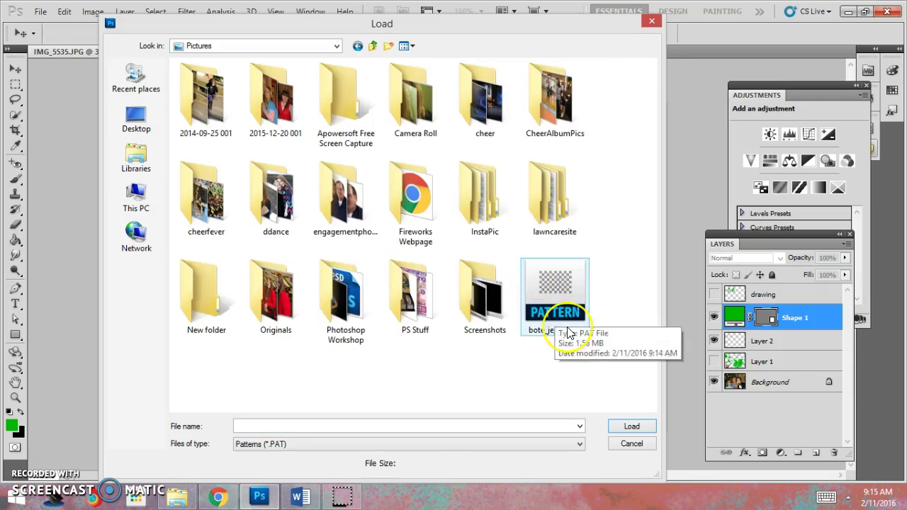
{"action": "double_click", "coordinate": [536, 297]}
- Try the paisley pattern as the rectangle's overlay, with the Layer Style dialog moved off the shape and the pattern scale at 93%
{"action": "left_click_drag", "start_coordinate": [414, 213], "coordinate": [416, 261]}
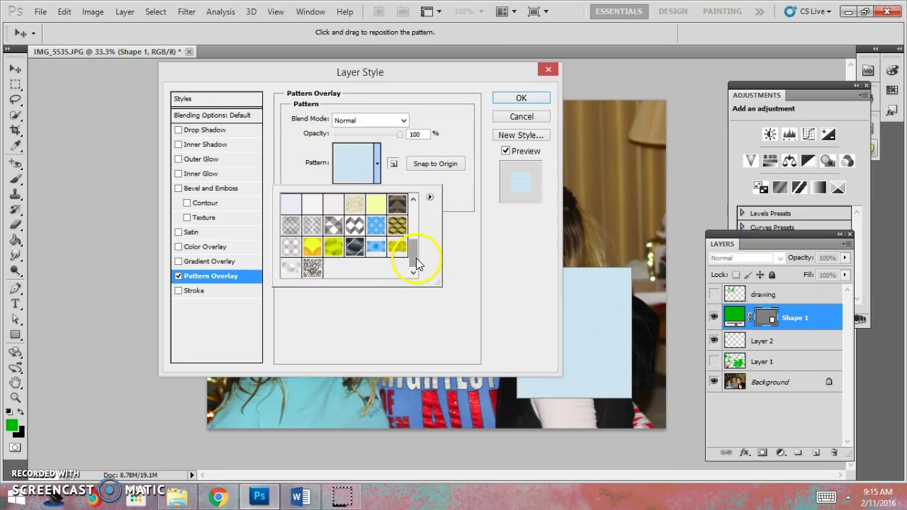
{"action": "left_click", "coordinate": [313, 269]}
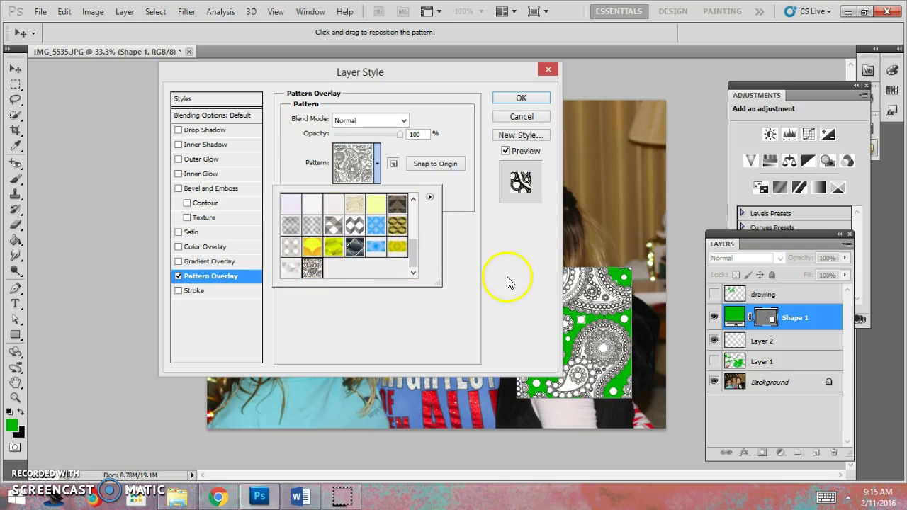
{"action": "left_click", "coordinate": [464, 74]}
{"action": "left_click_drag", "start_coordinate": [464, 74], "coordinate": [380, 79]}
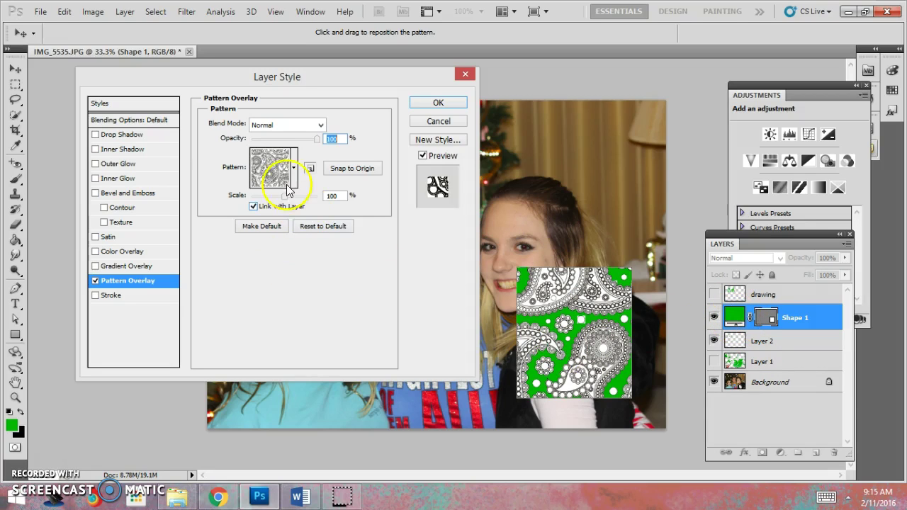
{"action": "left_click_drag", "start_coordinate": [285, 200], "coordinate": [283, 223]}
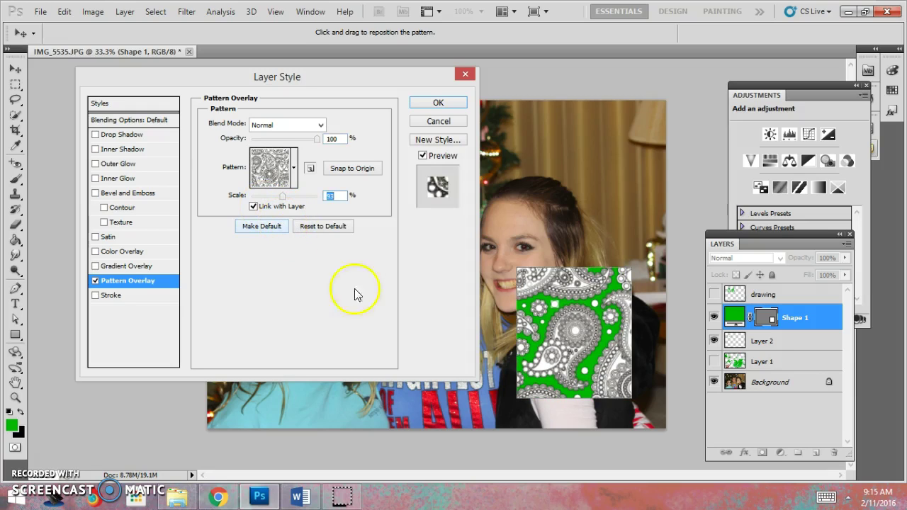
- Show the command list for the overlay patterns, and discard the Pattern Overlay on the rectangle
{"action": "left_click", "coordinate": [295, 170]}
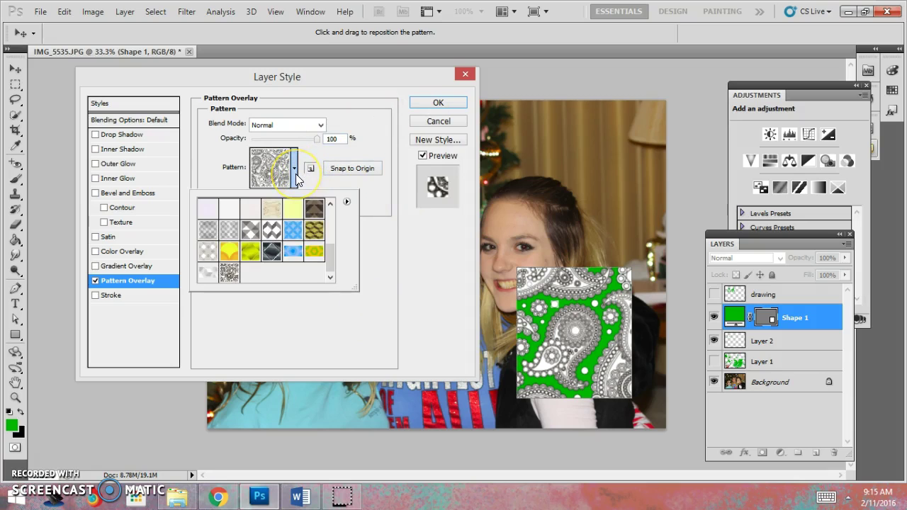
{"action": "left_click", "coordinate": [347, 202]}
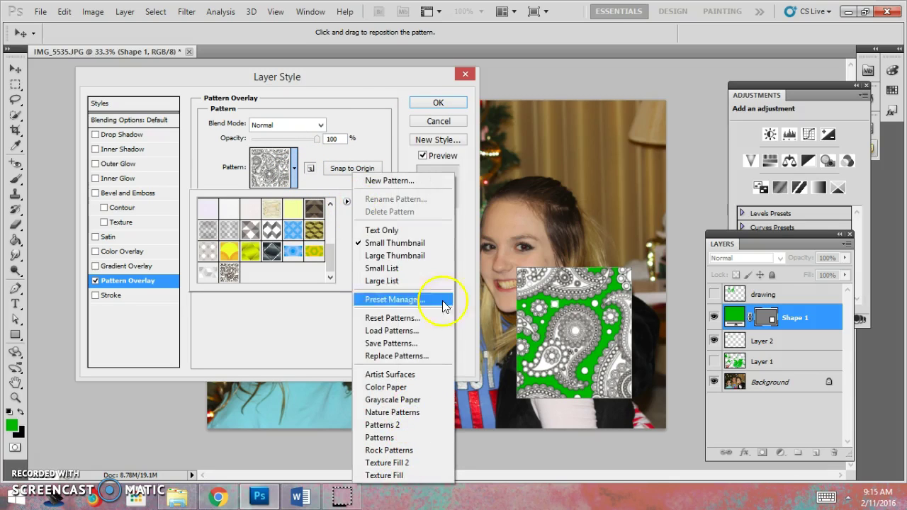
{"action": "left_click", "coordinate": [392, 94]}
{"action": "left_click", "coordinate": [441, 122]}
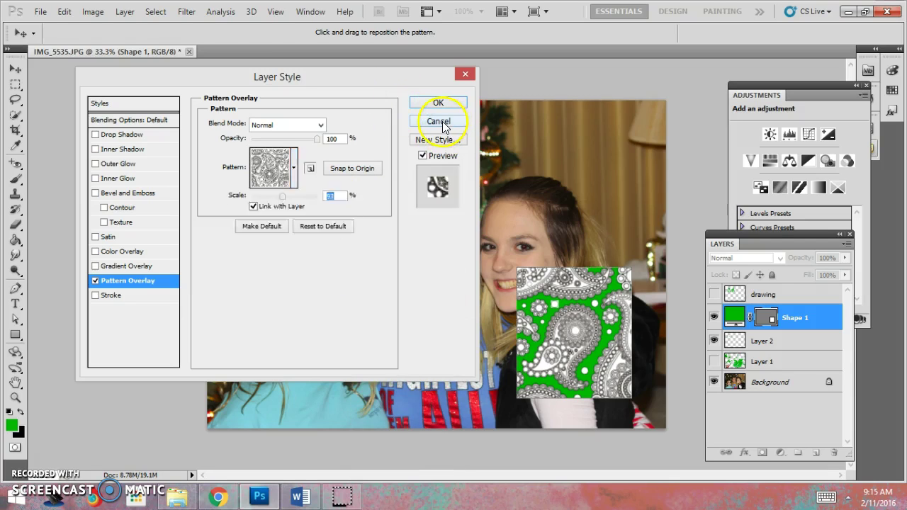
{"action": "left_click", "coordinate": [443, 121]}
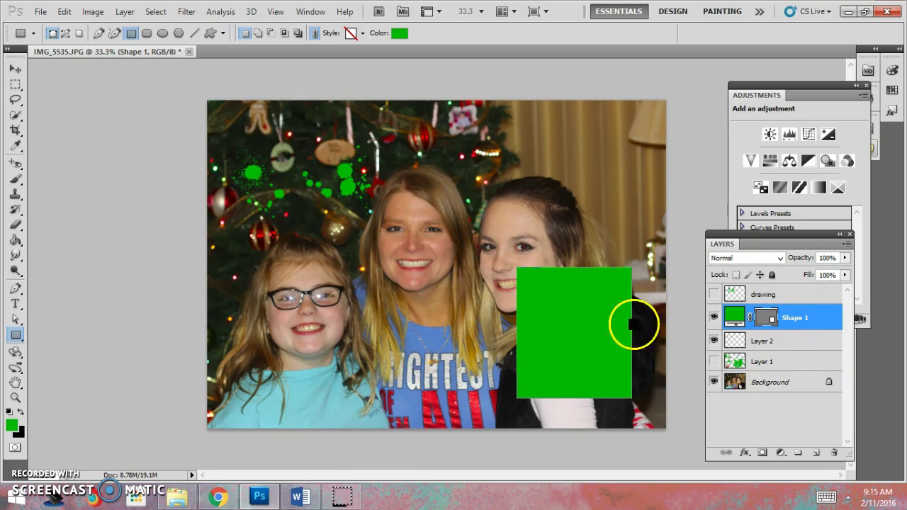
- Add a Pattern Overlay with the paisley pattern at 100% opacity and 100% scale to the green rectangle
{"action": "left_click", "coordinate": [747, 459]}
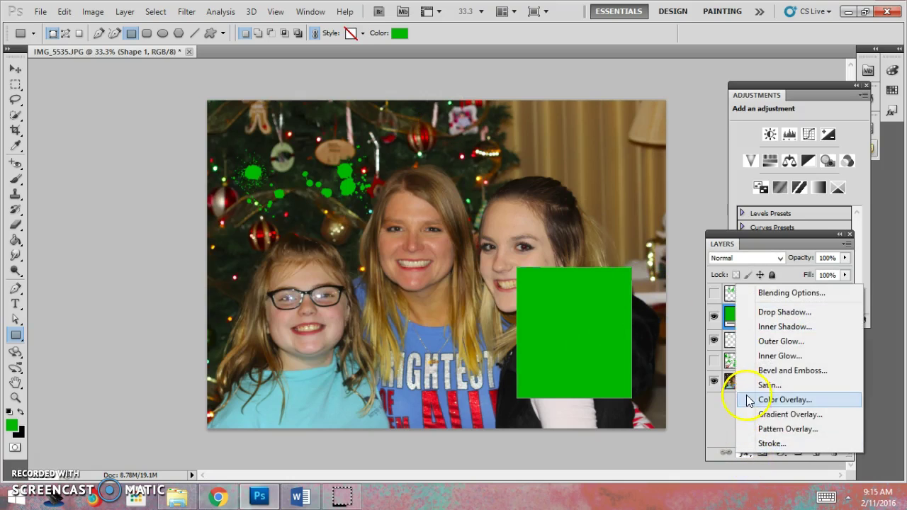
{"action": "left_click", "coordinate": [765, 429]}
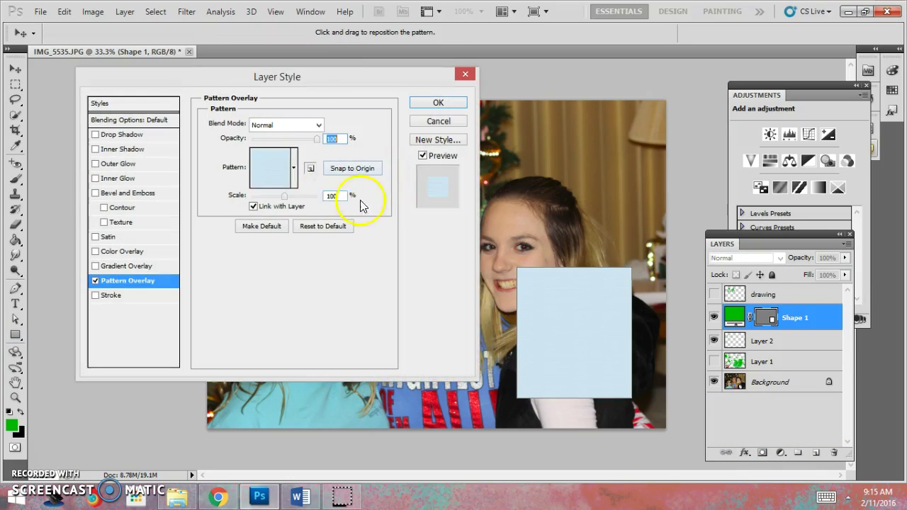
{"action": "left_click", "coordinate": [295, 177]}
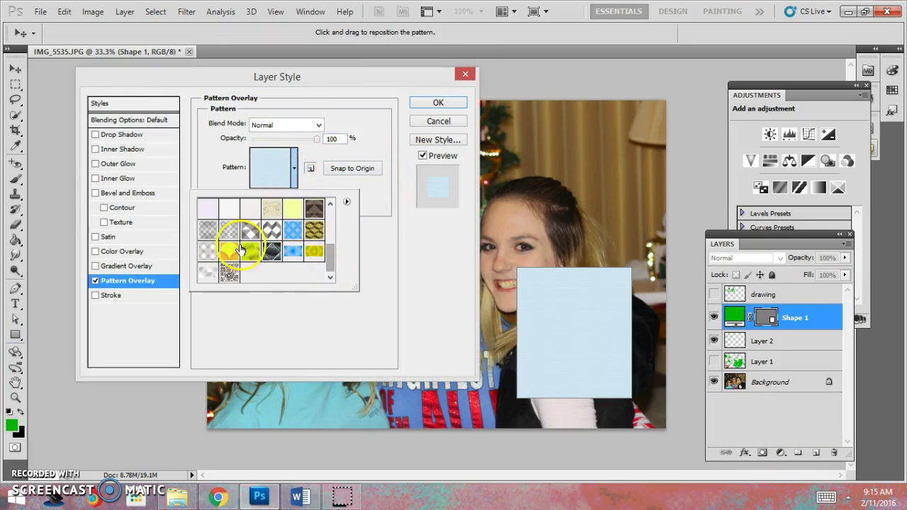
{"action": "left_click", "coordinate": [229, 273]}
{"action": "left_click", "coordinate": [433, 103]}
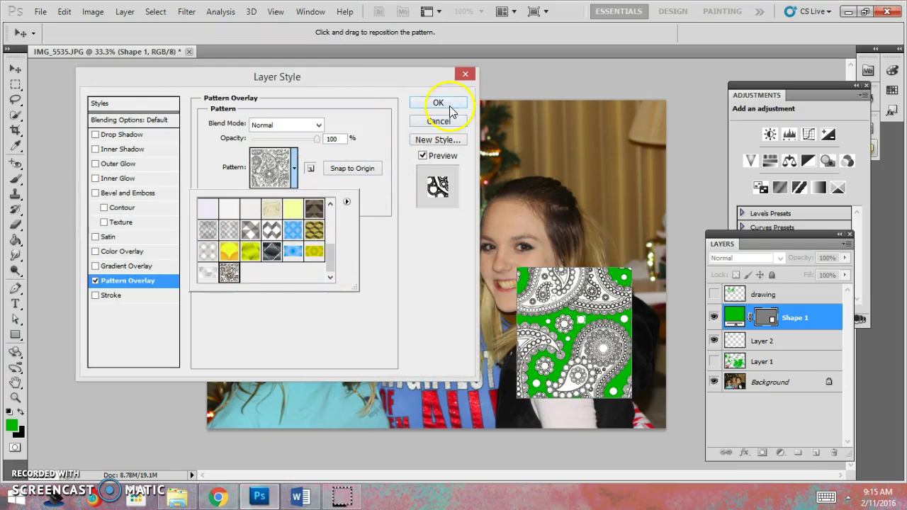
{"action": "left_click", "coordinate": [440, 105]}
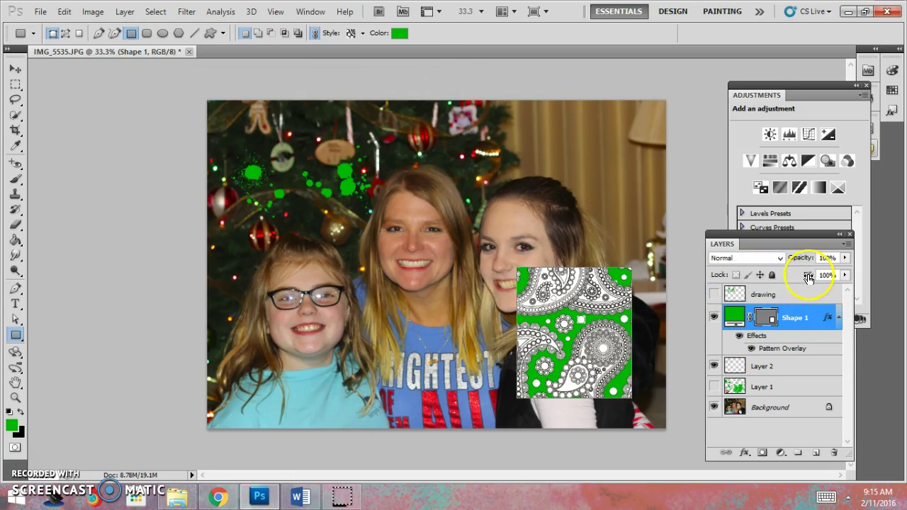
- Try the rectangle layer's fill alternately at 0% and near full, ending at 96%, with opacity kept at 100%
{"action": "mouse_move", "coordinate": [797, 276]}
{"action": "left_mouse_down"}
{"action": "mouse_move", "coordinate": [807, 271]}
{"action": "mouse_move", "coordinate": [788, 281]}
{"action": "mouse_move", "coordinate": [806, 280]}
{"action": "mouse_move", "coordinate": [784, 271]}
{"action": "left_mouse_up"}
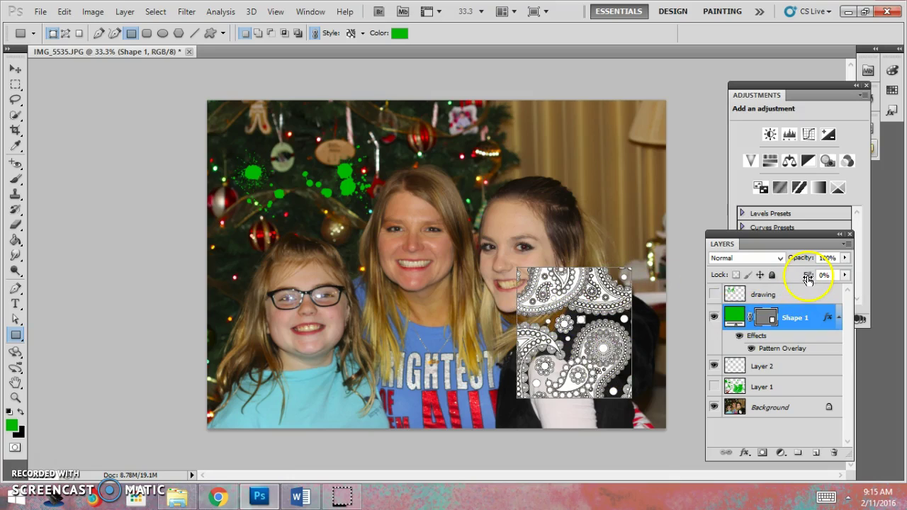
{"action": "left_click_drag", "start_coordinate": [808, 278], "coordinate": [891, 304]}
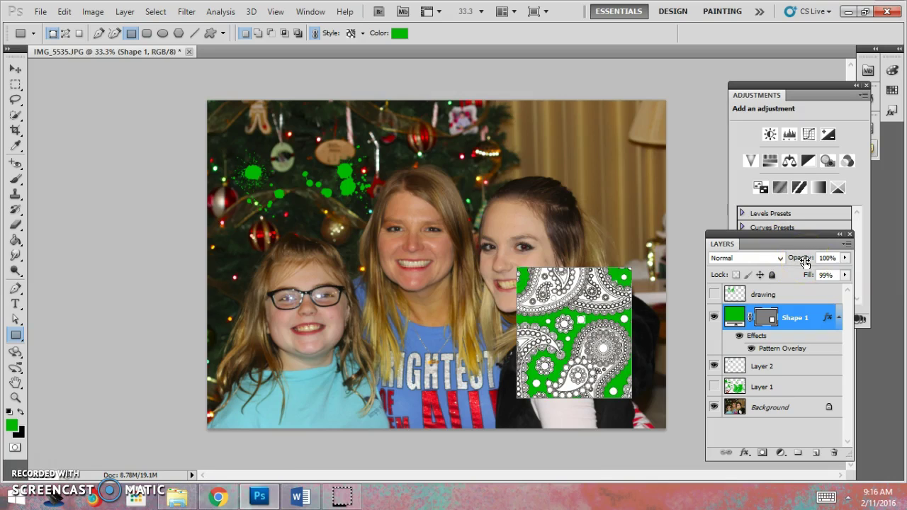
{"action": "left_click_drag", "start_coordinate": [801, 262], "coordinate": [887, 251]}
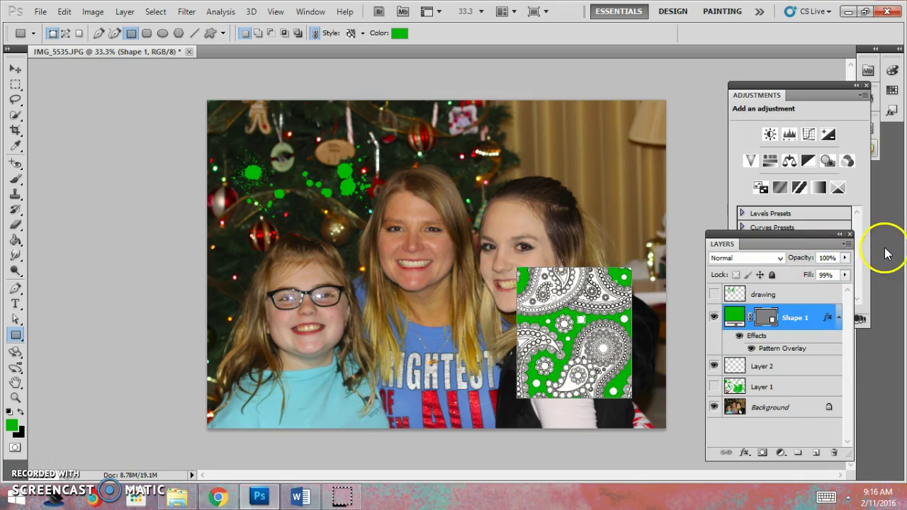
{"action": "left_click_drag", "start_coordinate": [808, 277], "coordinate": [727, 279]}
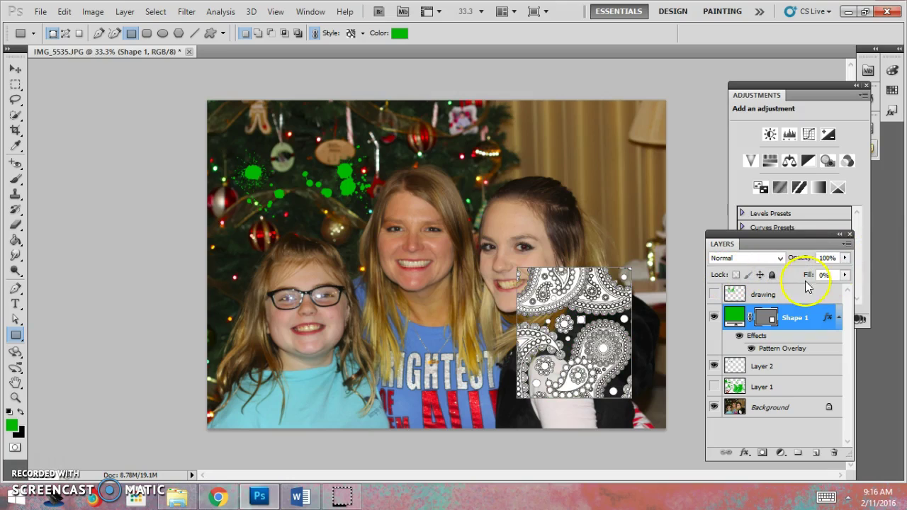
{"action": "left_click_drag", "start_coordinate": [808, 276], "coordinate": [904, 306]}
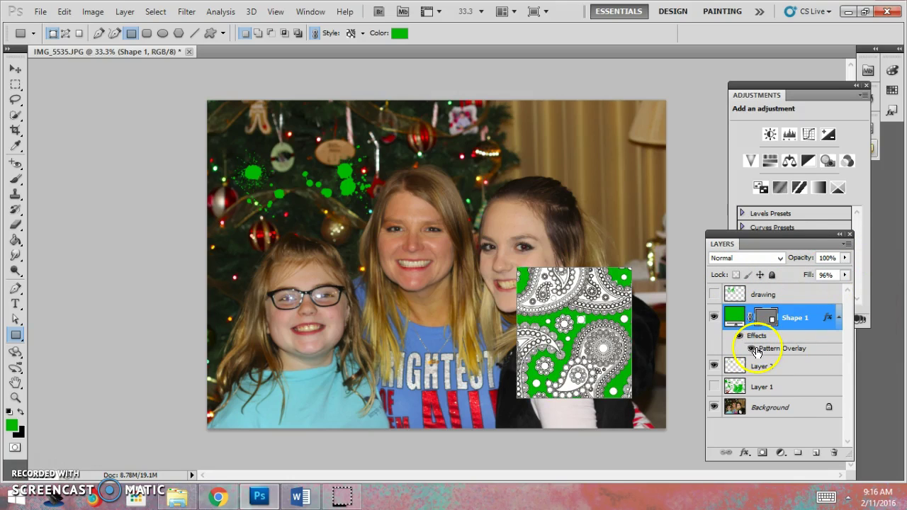
- Add a black outside stroke to the rectangle and set the layer's fill to 0%
{"action": "left_click", "coordinate": [753, 454]}
{"action": "left_click", "coordinate": [762, 444]}
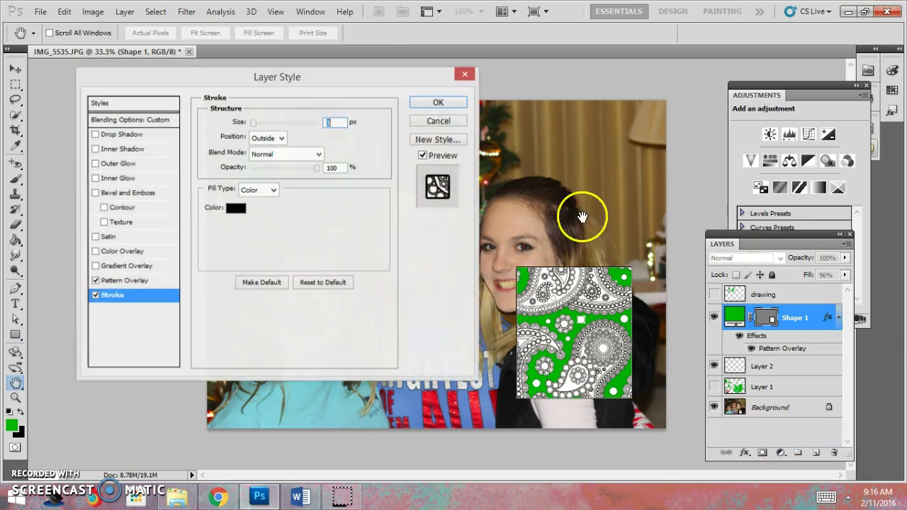
{"action": "left_click", "coordinate": [436, 103]}
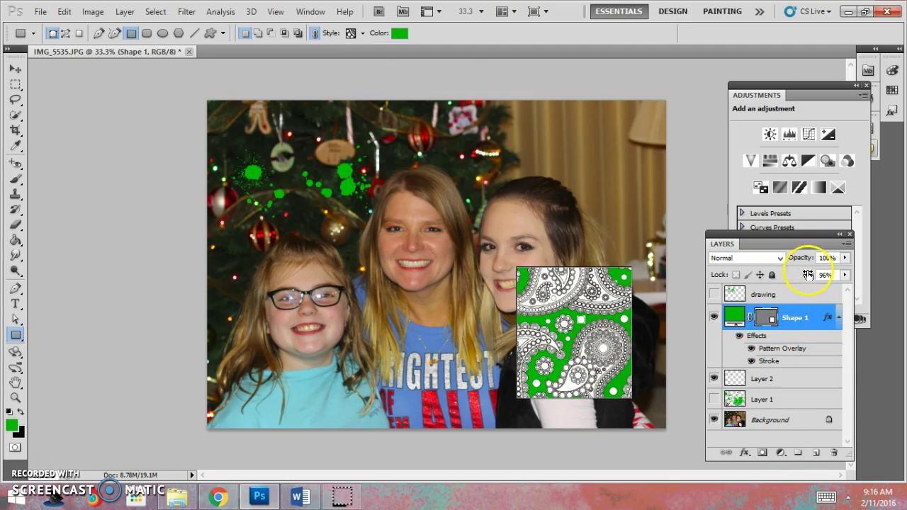
{"action": "left_click_drag", "start_coordinate": [808, 276], "coordinate": [784, 277]}
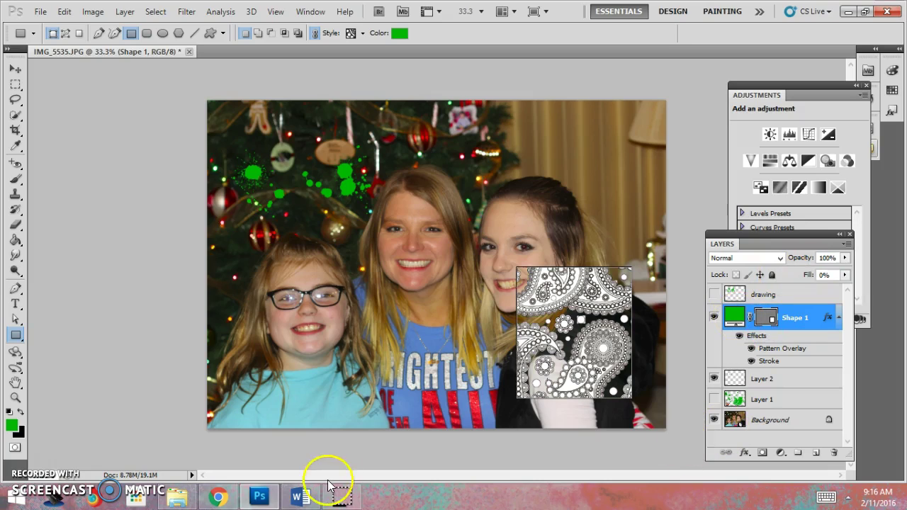
- Switch to the Photoshop notes sheet in Word, highlight questions 1 to 9 for review, and return to Photoshop
{"action": "left_click", "coordinate": [300, 497]}
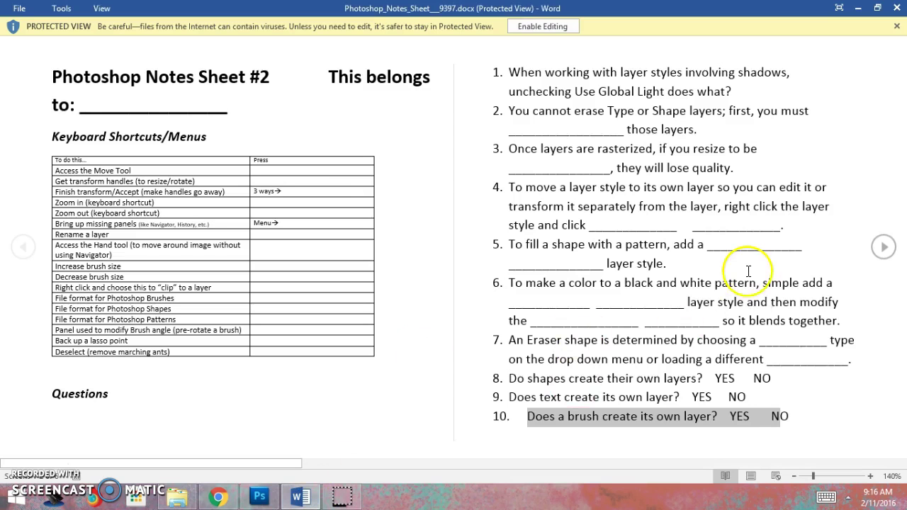
{"action": "left_click_drag", "start_coordinate": [748, 271], "coordinate": [755, 399]}
{"action": "left_click_drag", "start_coordinate": [721, 217], "coordinate": [511, 76]}
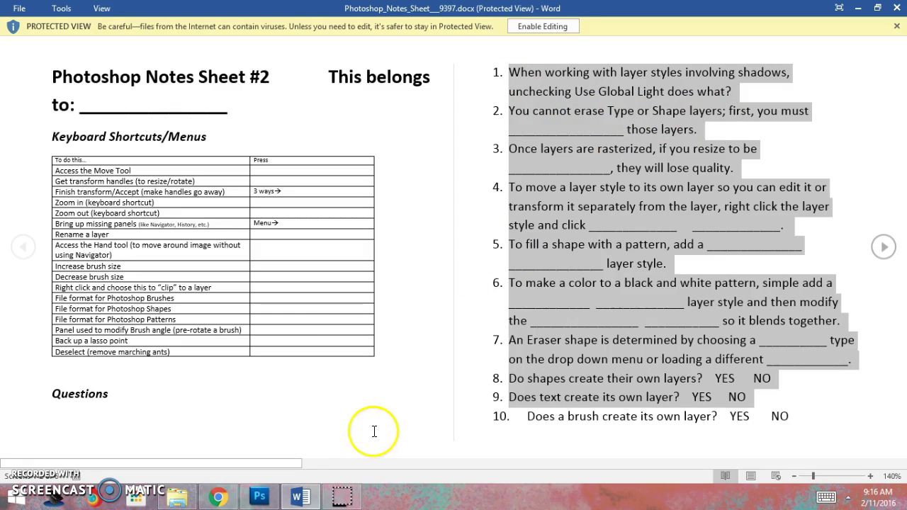
{"action": "left_click", "coordinate": [301, 498]}
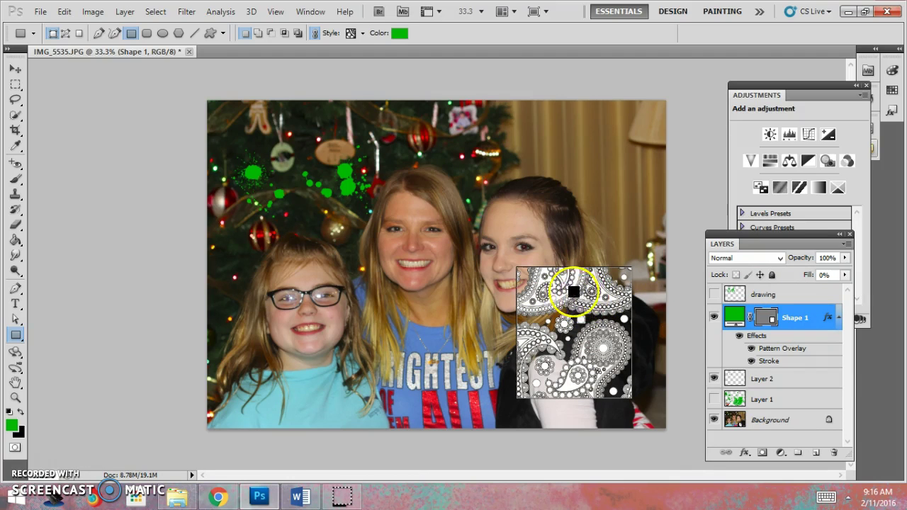
- Rasterize the Shape 1 layer
{"action": "left_click", "coordinate": [767, 324]}
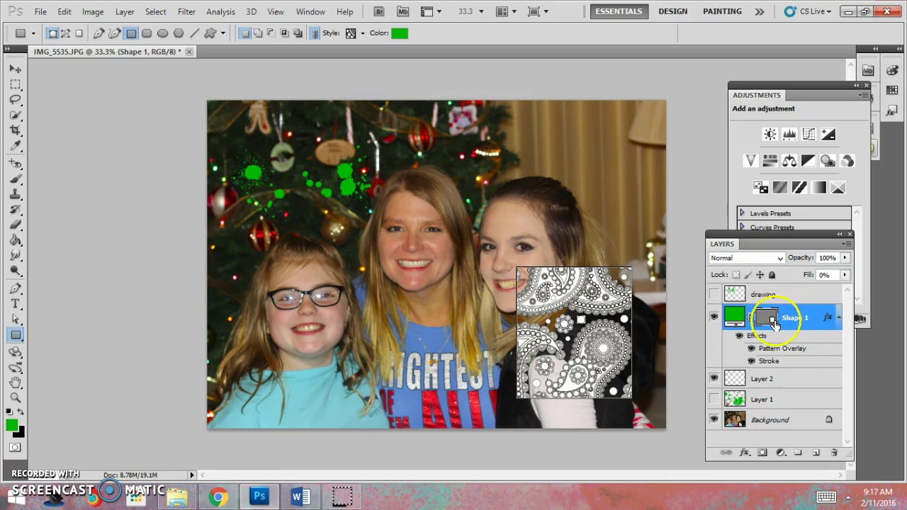
{"action": "left_click", "coordinate": [736, 295]}
{"action": "left_click", "coordinate": [740, 316]}
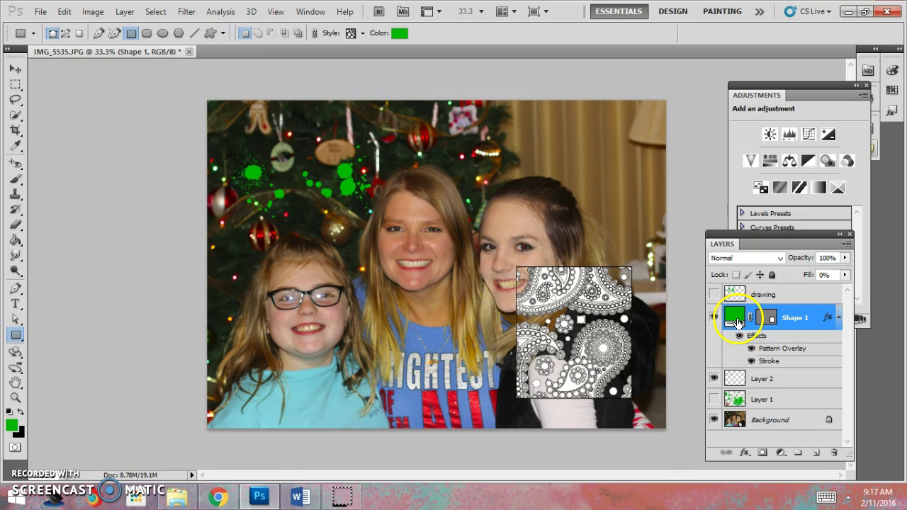
{"action": "right_click", "coordinate": [798, 322]}
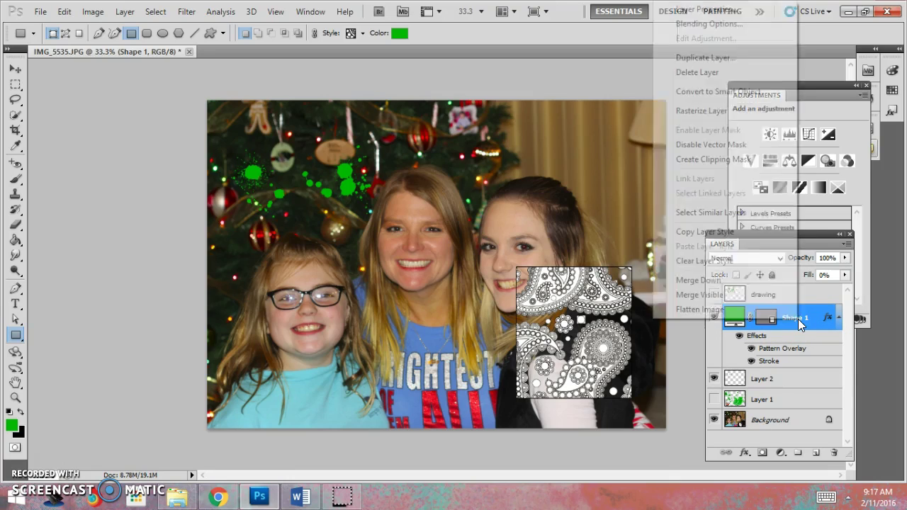
{"action": "left_click", "coordinate": [726, 110]}
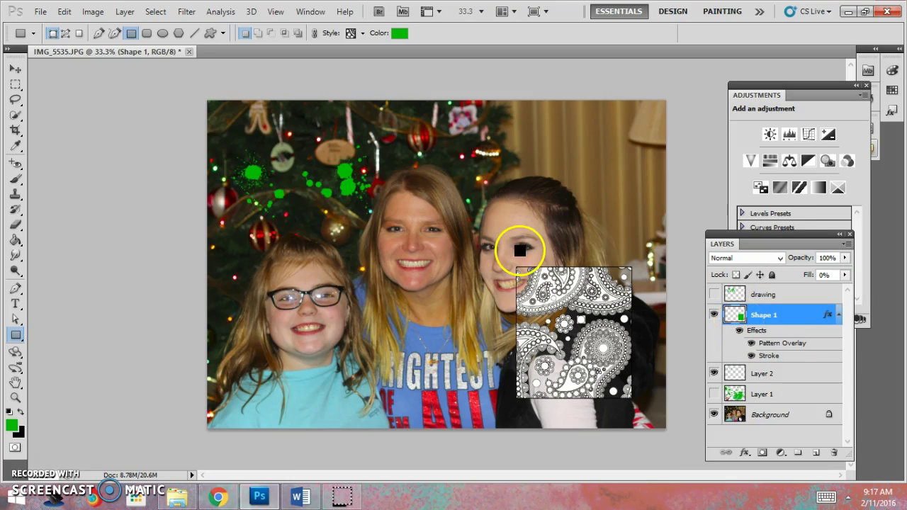
- Erase the corners and upper edge of the paisley rectangle with the 150 px Eraser, undoing the last unwanted stroke
{"action": "left_click", "coordinate": [17, 226]}
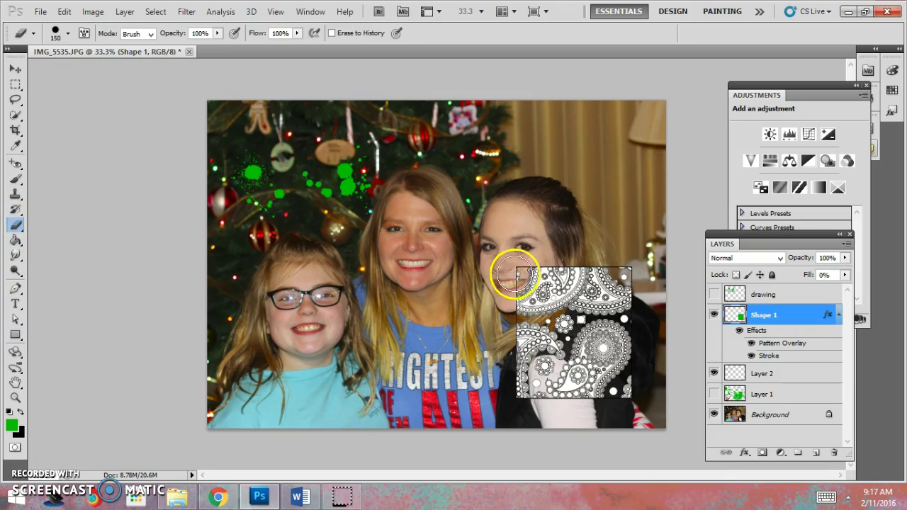
{"action": "mouse_move", "coordinate": [533, 272]}
{"action": "left_mouse_down"}
{"action": "mouse_move", "coordinate": [507, 293]}
{"action": "mouse_move", "coordinate": [545, 273]}
{"action": "mouse_move", "coordinate": [557, 253]}
{"action": "left_mouse_up"}
{"action": "mouse_move", "coordinate": [664, 272]}
{"action": "left_mouse_down"}
{"action": "mouse_move", "coordinate": [648, 307]}
{"action": "mouse_move", "coordinate": [651, 299]}
{"action": "mouse_move", "coordinate": [594, 260]}
{"action": "left_mouse_up"}
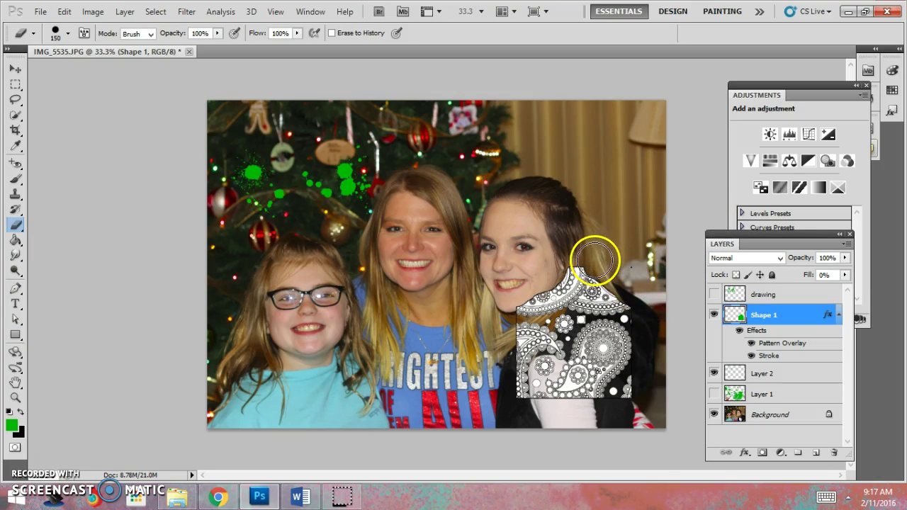
{"action": "mouse_move", "coordinate": [654, 376]}
{"action": "left_mouse_down"}
{"action": "mouse_move", "coordinate": [616, 405]}
{"action": "mouse_move", "coordinate": [546, 419]}
{"action": "mouse_move", "coordinate": [501, 382]}
{"action": "left_mouse_up"}
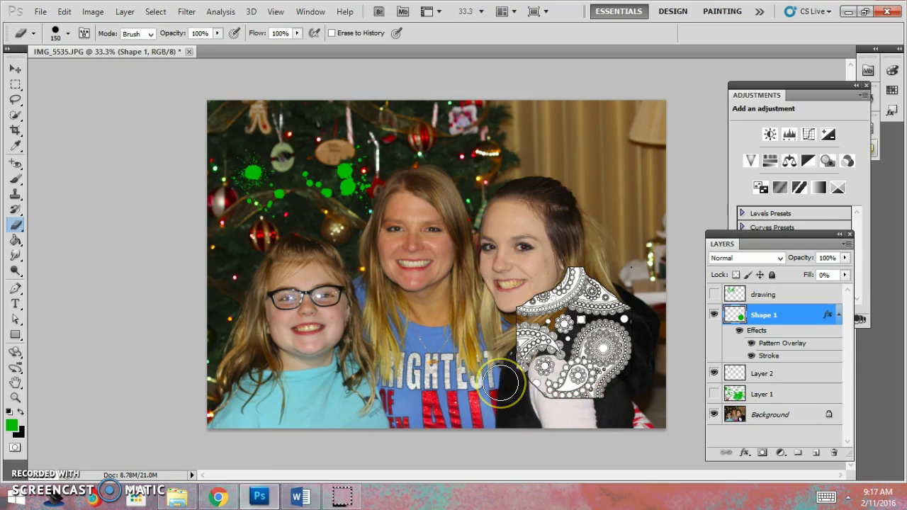
{"action": "left_click_drag", "start_coordinate": [543, 411], "coordinate": [509, 353]}
{"action": "mouse_move", "coordinate": [614, 395]}
{"action": "left_mouse_down"}
{"action": "mouse_move", "coordinate": [641, 364]}
{"action": "mouse_move", "coordinate": [639, 343]}
{"action": "mouse_move", "coordinate": [603, 401]}
{"action": "left_mouse_up"}
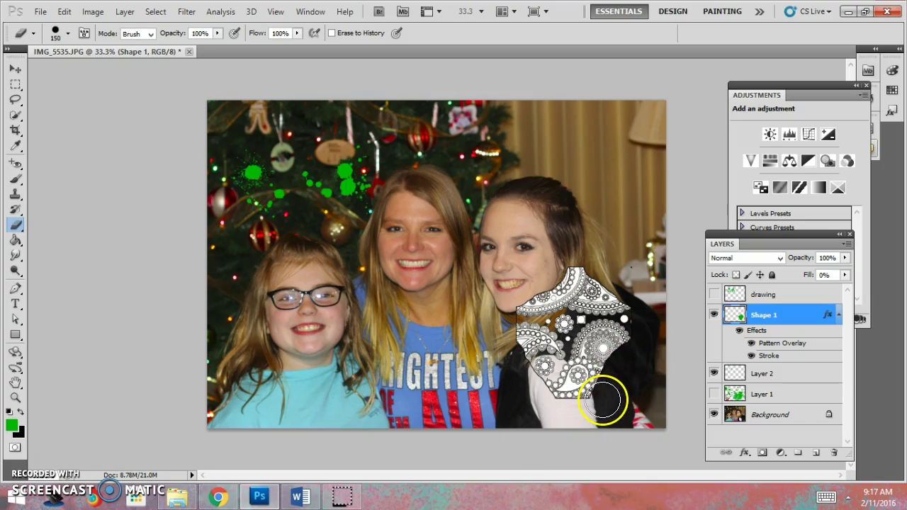
{"action": "mouse_move", "coordinate": [646, 300]}
{"action": "left_mouse_down"}
{"action": "mouse_move", "coordinate": [595, 273]}
{"action": "mouse_move", "coordinate": [568, 237]}
{"action": "mouse_move", "coordinate": [572, 265]}
{"action": "left_mouse_up"}
{"action": "key", "text": "ctrl+z"}
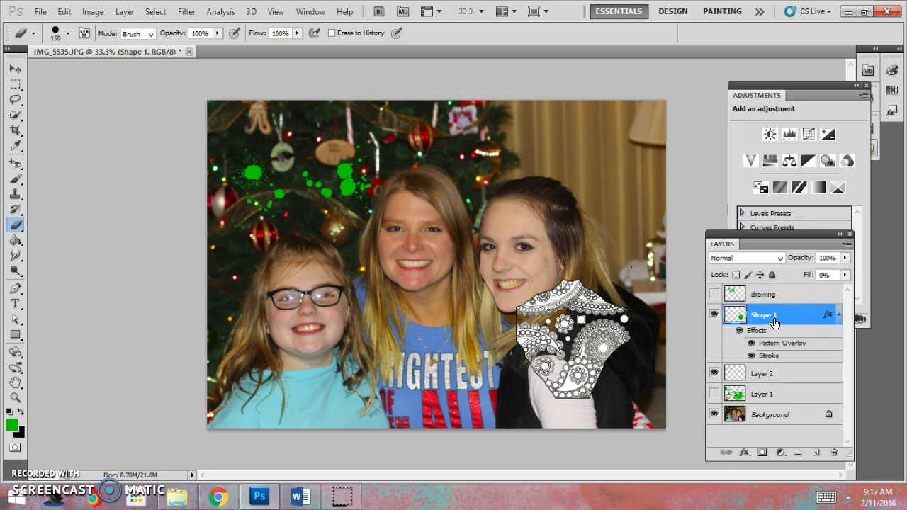
- Switch to Word, check the notes sheet's rasterizing question and Photoshop Shapes file format row, and return to Photoshop
{"action": "left_click", "coordinate": [303, 495]}
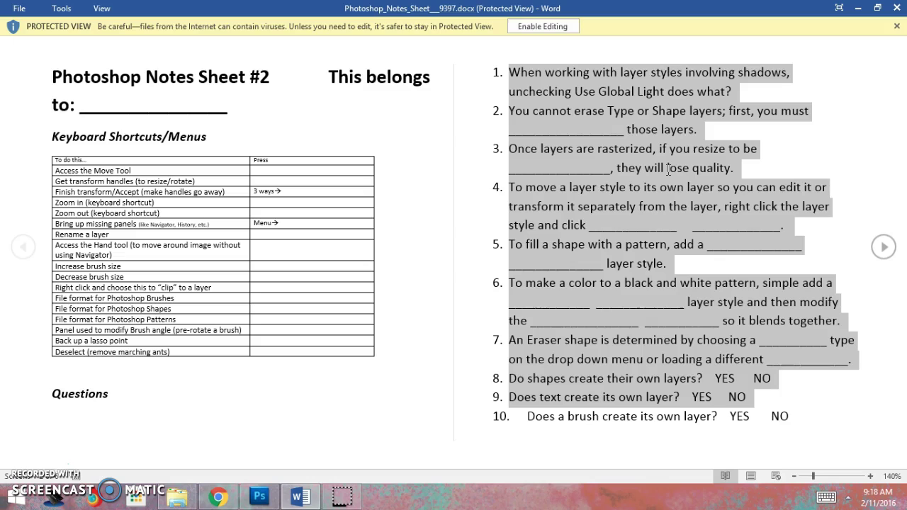
{"action": "left_click", "coordinate": [653, 168]}
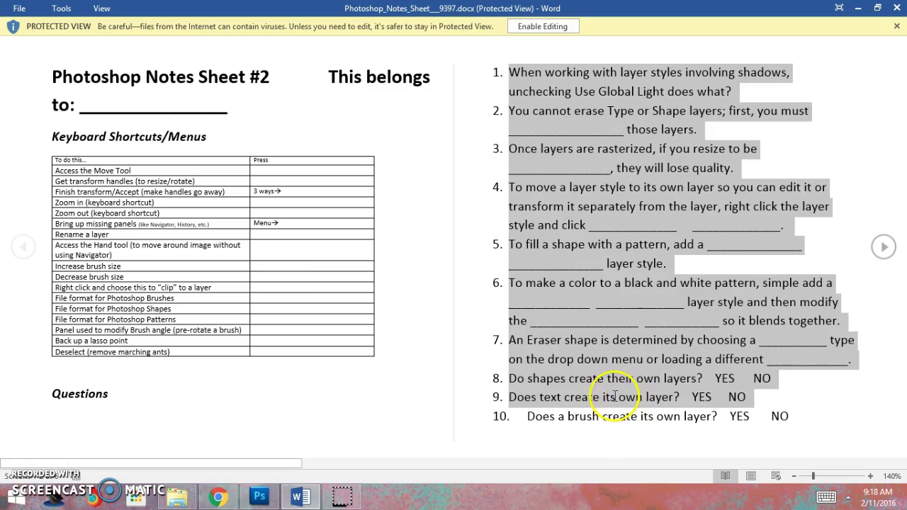
{"action": "left_click", "coordinate": [171, 310], "text": "shift"}
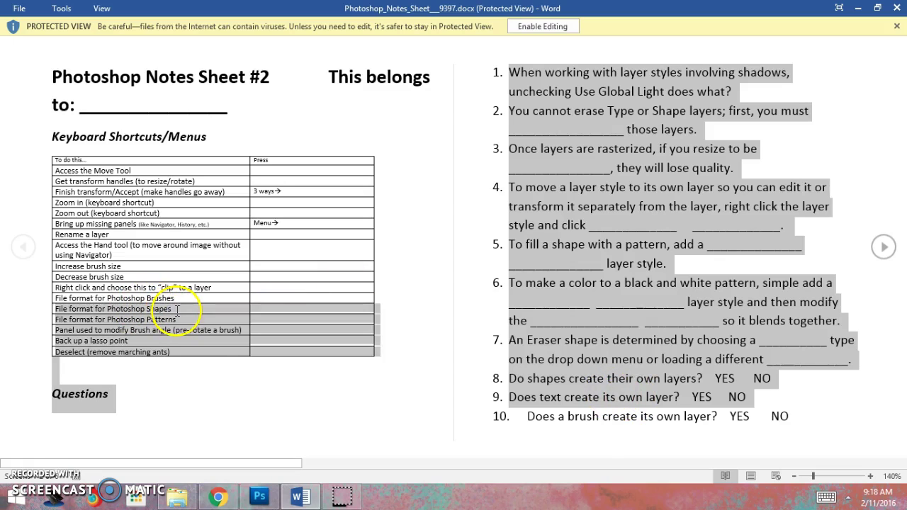
{"action": "left_click", "coordinate": [312, 505]}
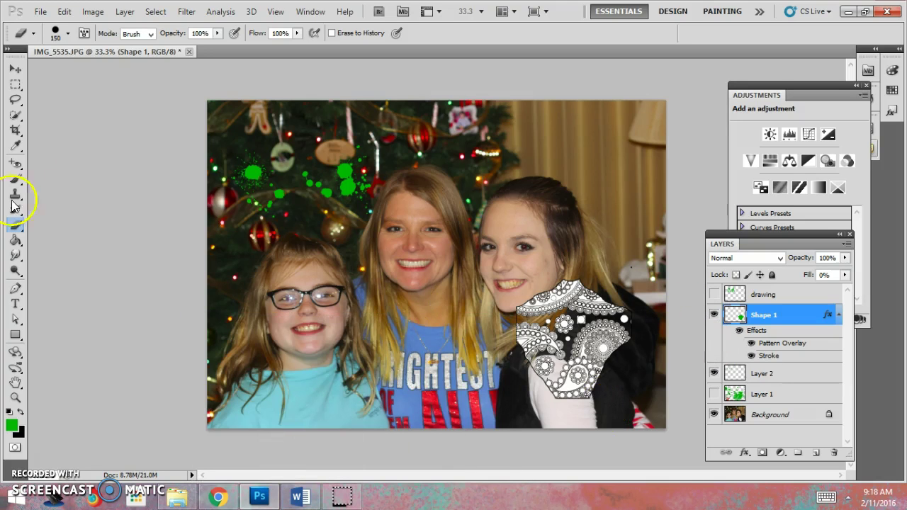
- Load the Shapes4FREE-11-buttons.csh file from the PS Stuff folder into the Custom Shape tool's shape library
{"action": "left_click", "coordinate": [16, 335]}
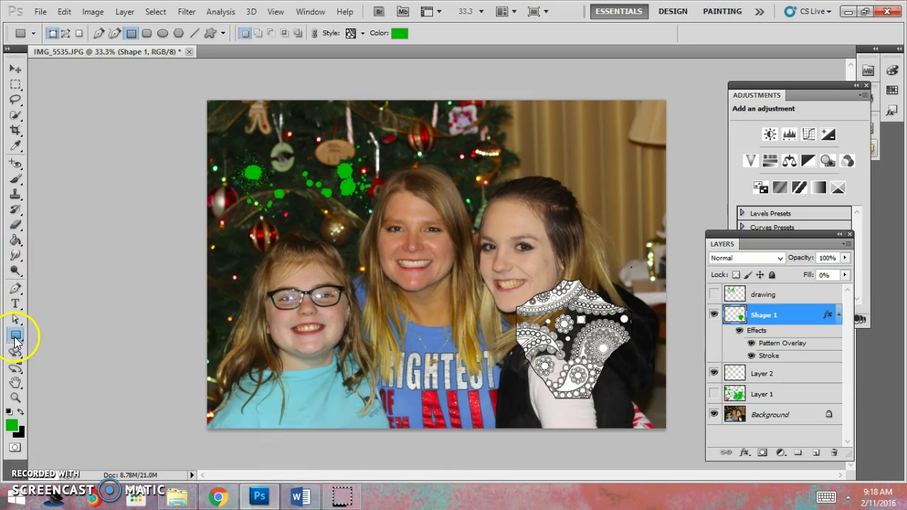
{"action": "left_click", "coordinate": [217, 38]}
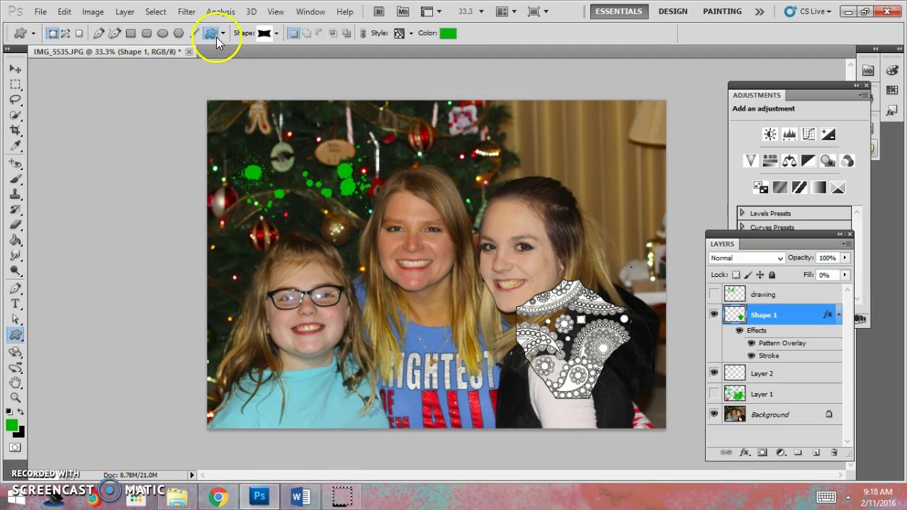
{"action": "left_click", "coordinate": [276, 33]}
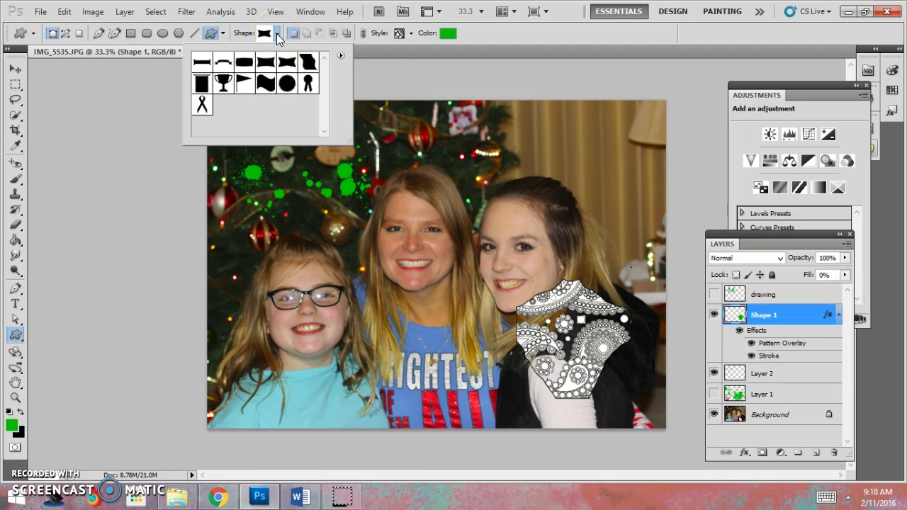
{"action": "left_click", "coordinate": [340, 58]}
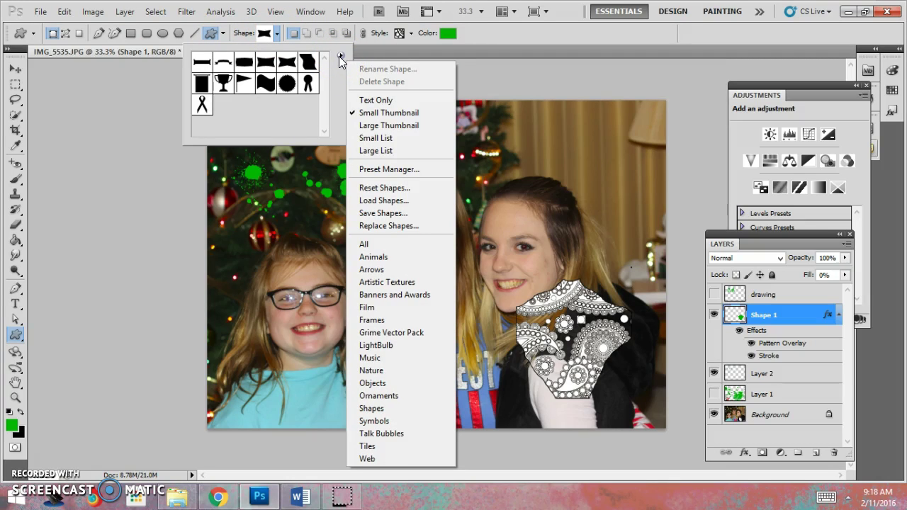
{"action": "left_click", "coordinate": [388, 205]}
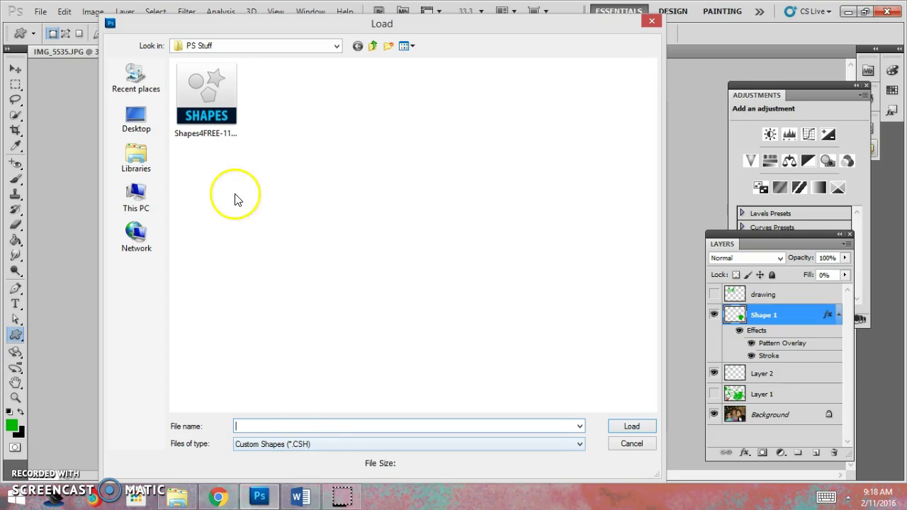
{"action": "left_click", "coordinate": [207, 116]}
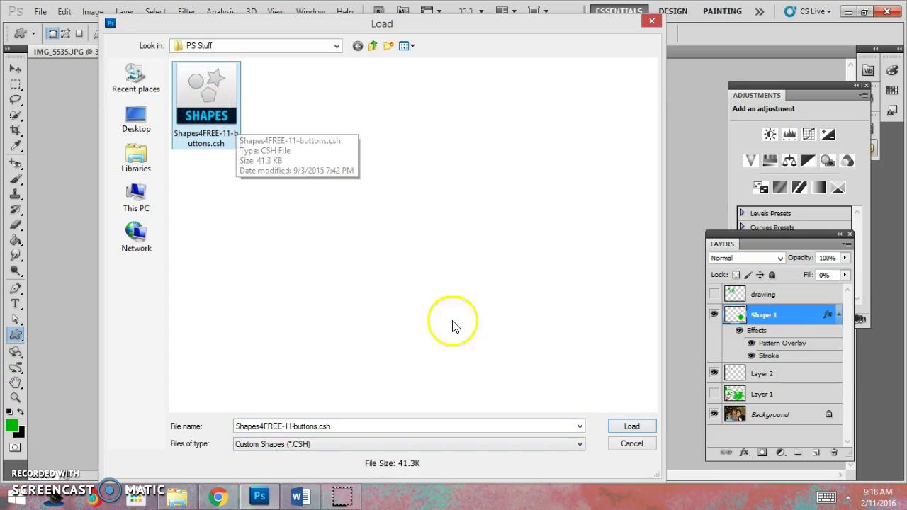
{"action": "left_click", "coordinate": [632, 428]}
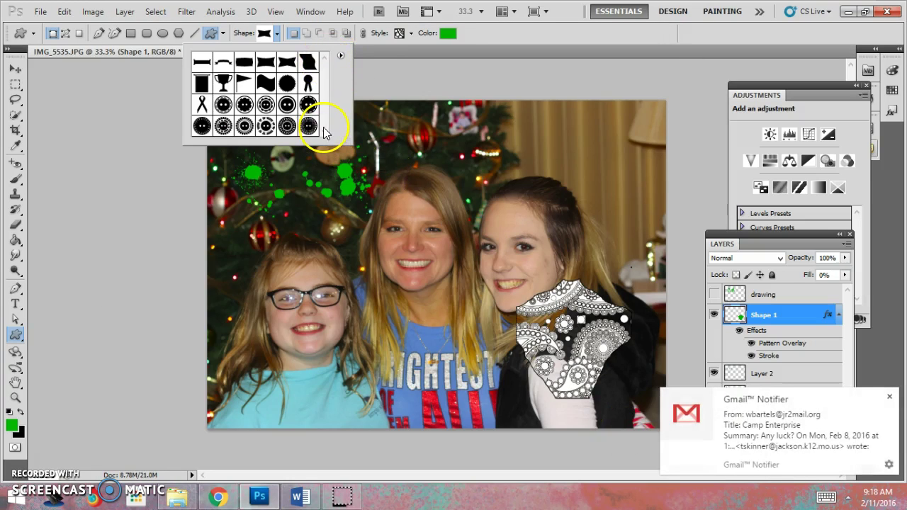
- Draw a large round button shape with dashed rim slots and two holes over the face of the dark-haired girl
{"action": "left_click", "coordinate": [204, 126]}
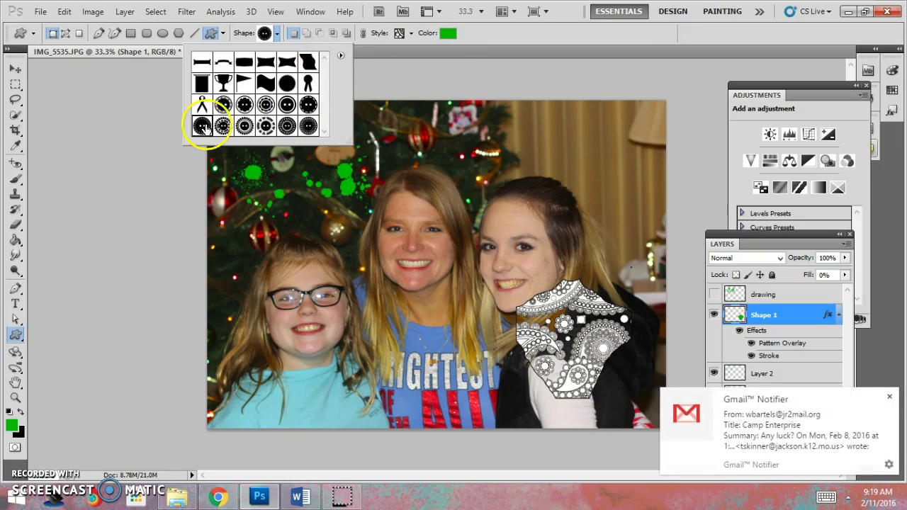
{"action": "double_click", "coordinate": [311, 109]}
{"action": "left_click_drag", "start_coordinate": [486, 144], "coordinate": [644, 312]}
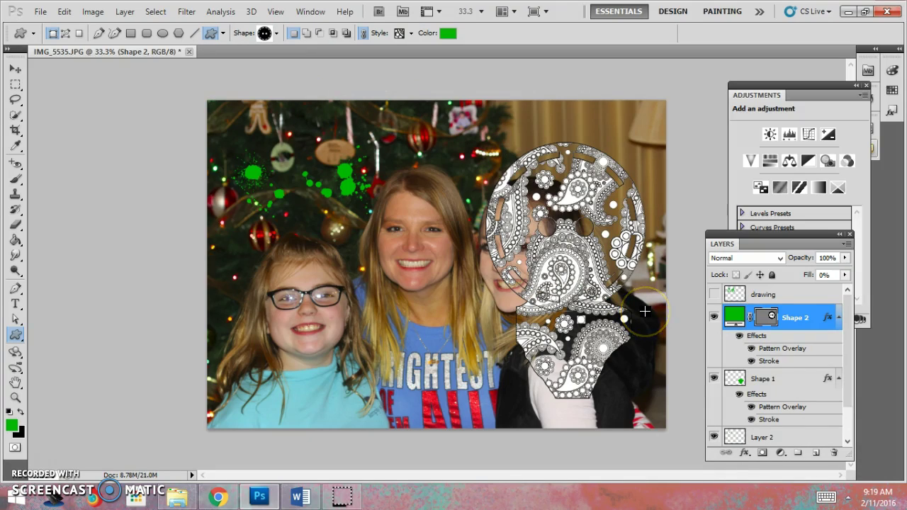
- Hide the Pattern Overlay effect on the Shape 2 layer and raise the layer's fill to 98%
{"action": "left_click", "coordinate": [751, 349]}
{"action": "left_click_drag", "start_coordinate": [808, 274], "coordinate": [892, 308]}
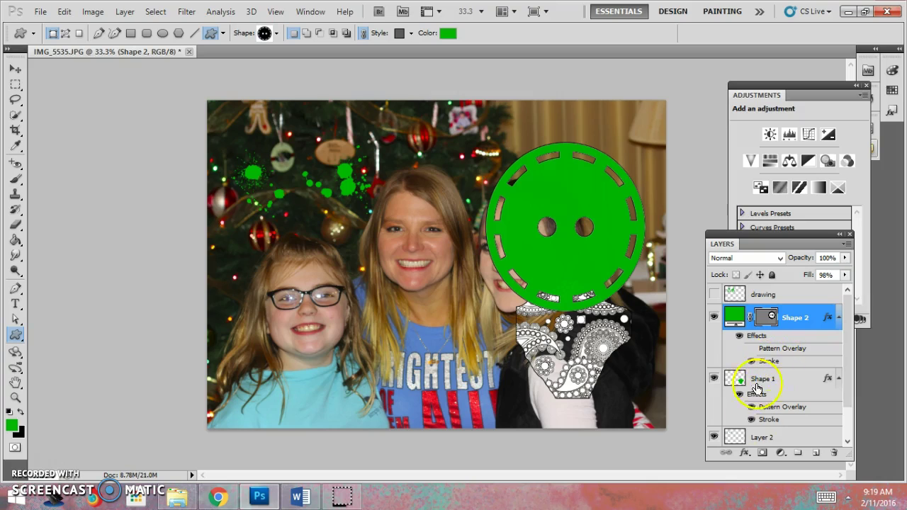
- Add a drop shadow to the Shape 2 button with size 98 px, distance 67 px and angle 157°
{"action": "left_click", "coordinate": [745, 452]}
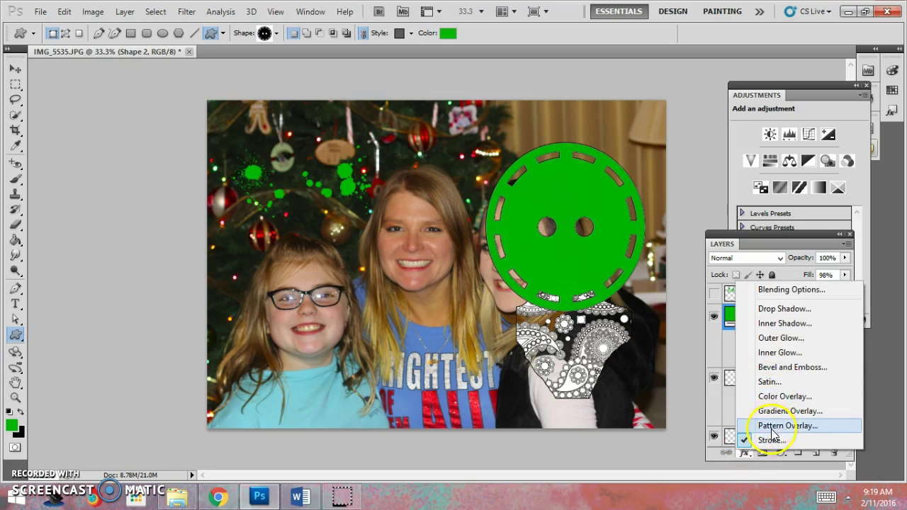
{"action": "left_click", "coordinate": [799, 312]}
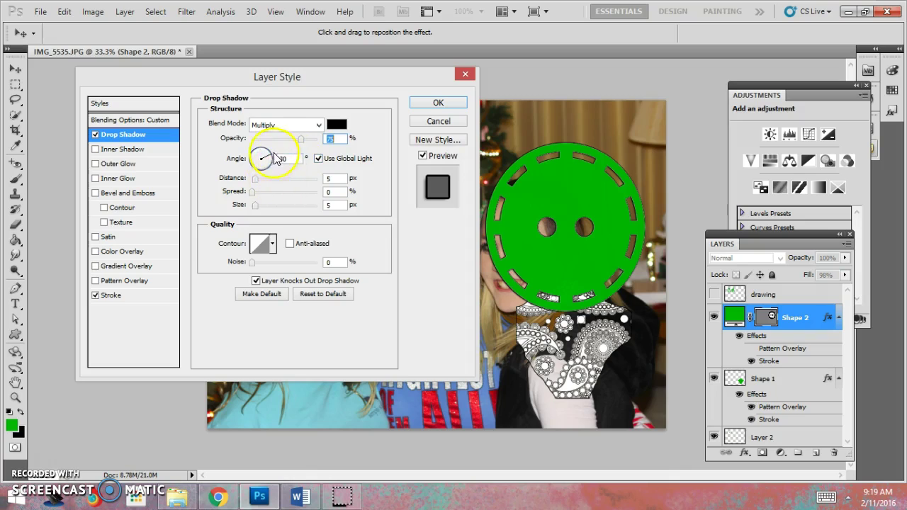
{"action": "left_click", "coordinate": [275, 205]}
{"action": "left_click_drag", "start_coordinate": [275, 206], "coordinate": [281, 201]}
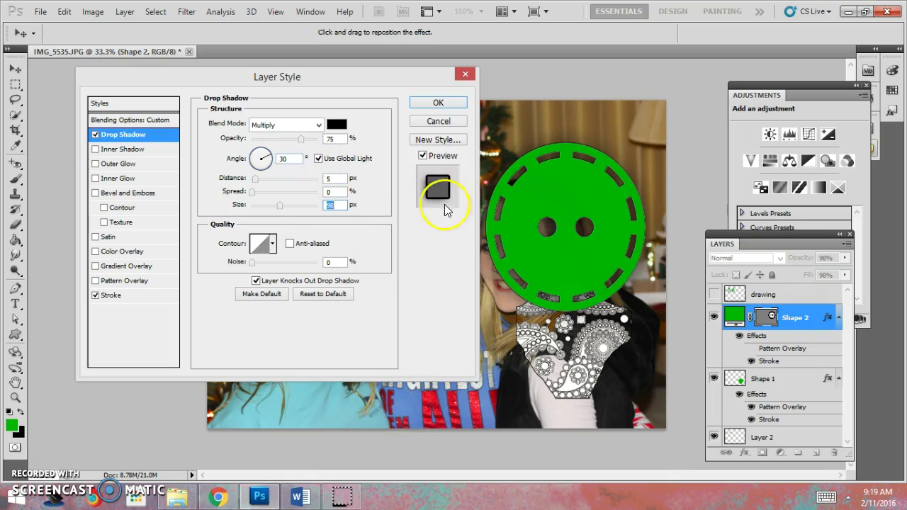
{"action": "mouse_move", "coordinate": [263, 158]}
{"action": "left_mouse_down"}
{"action": "mouse_move", "coordinate": [275, 162]}
{"action": "mouse_move", "coordinate": [259, 157]}
{"action": "mouse_move", "coordinate": [269, 168]}
{"action": "mouse_move", "coordinate": [272, 153]}
{"action": "left_mouse_up"}
{"action": "mouse_move", "coordinate": [599, 199]}
{"action": "left_mouse_down"}
{"action": "mouse_move", "coordinate": [593, 217]}
{"action": "mouse_move", "coordinate": [628, 216]}
{"action": "mouse_move", "coordinate": [613, 203]}
{"action": "left_mouse_up"}
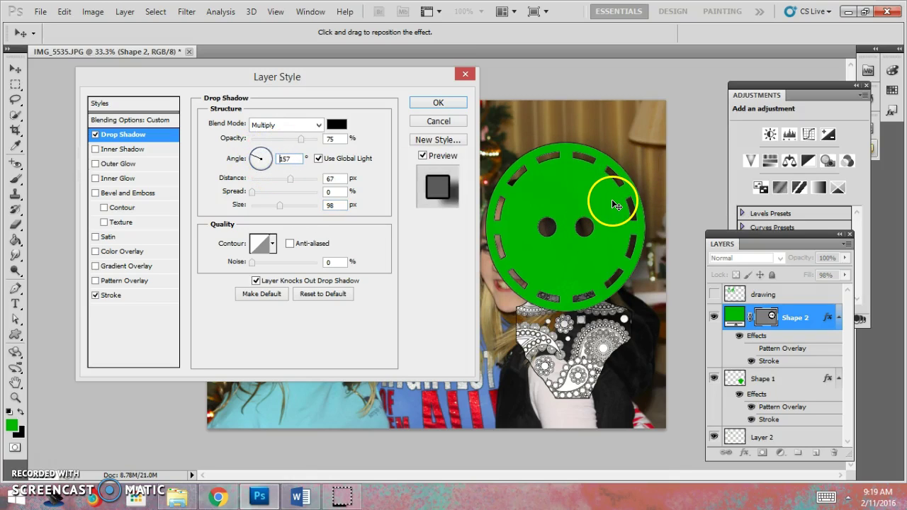
{"action": "left_click", "coordinate": [439, 105]}
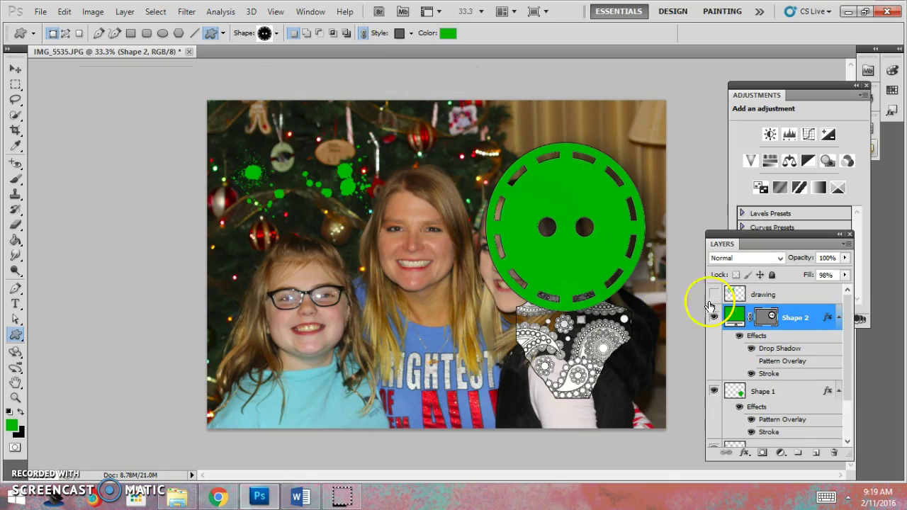